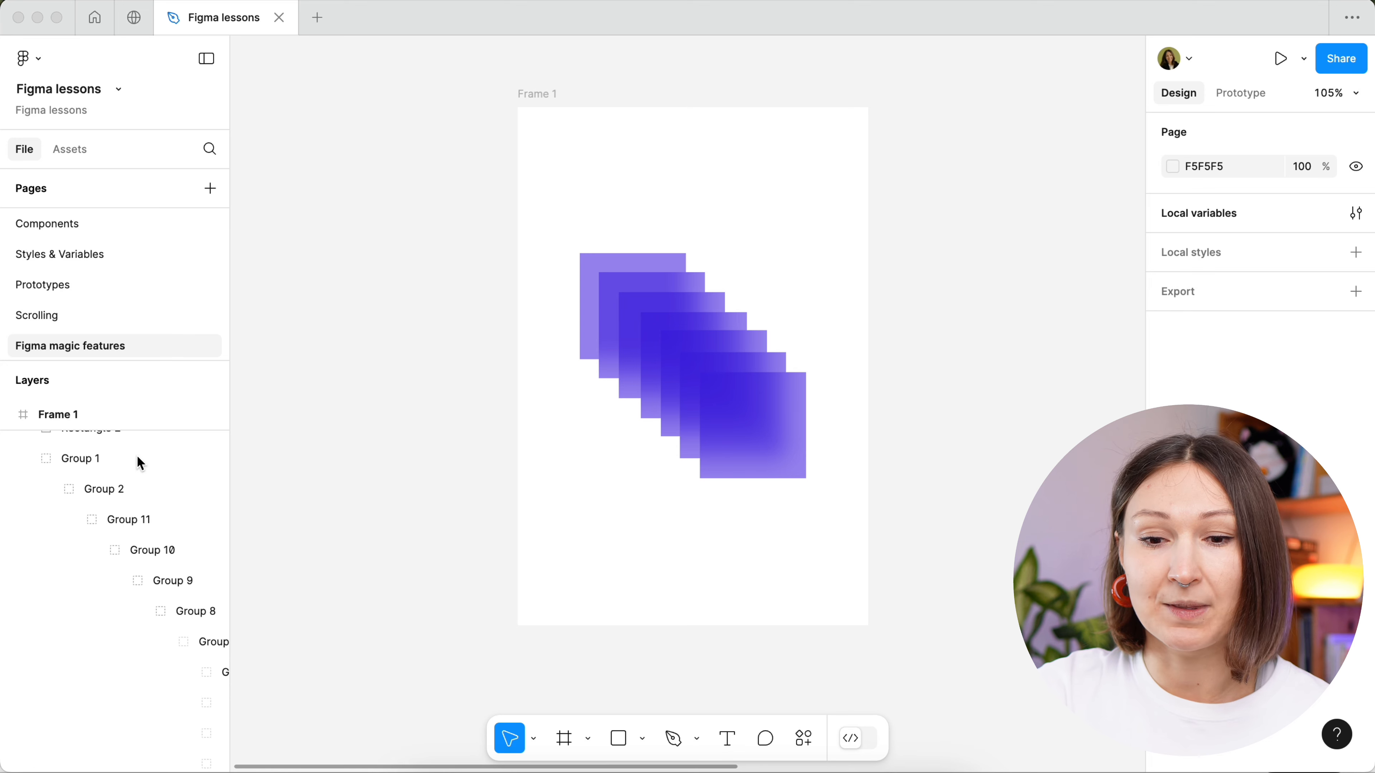
# - Examine Frame 1's nested groups in the layer list and inspect several of the overlapping purple squares individually
pyautogui.scroll(-1, 140, 462)
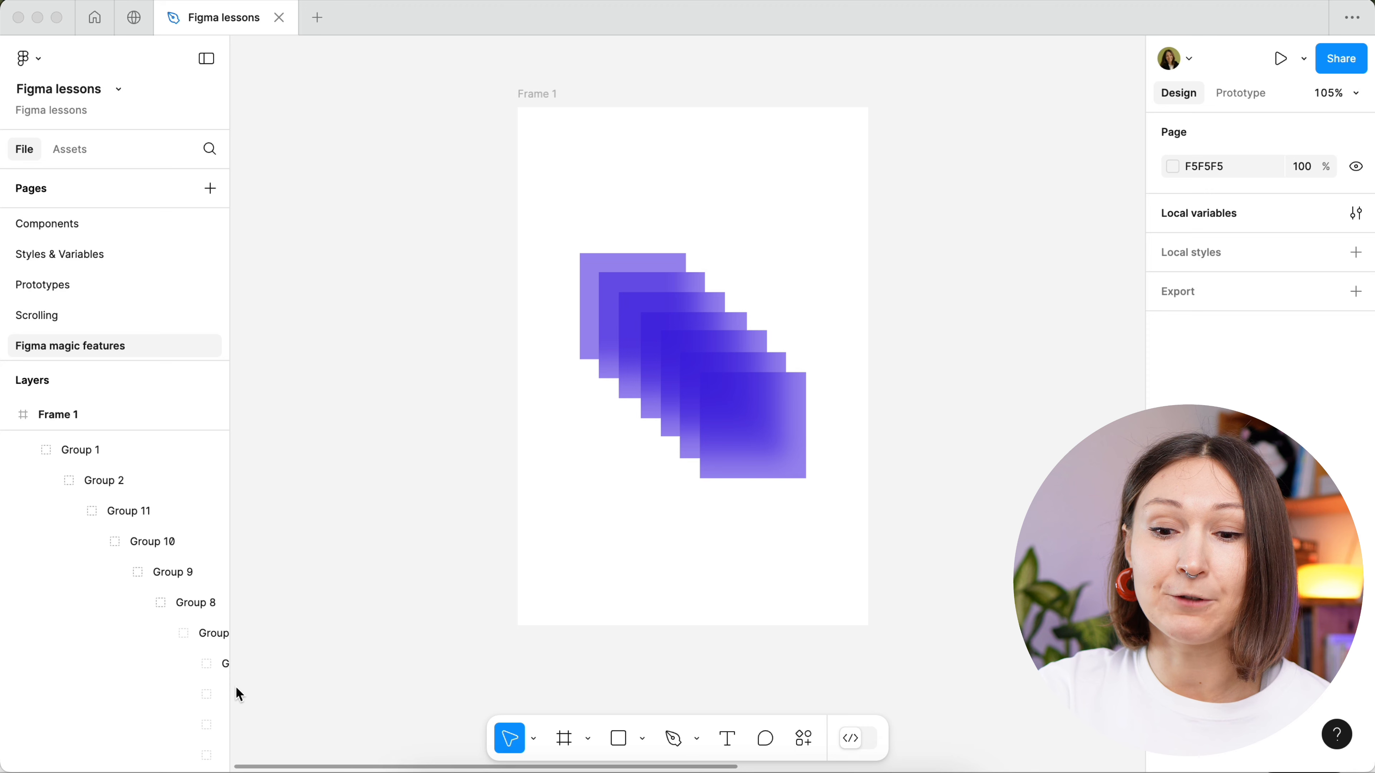
pyautogui.hscroll(5, 181, 710)
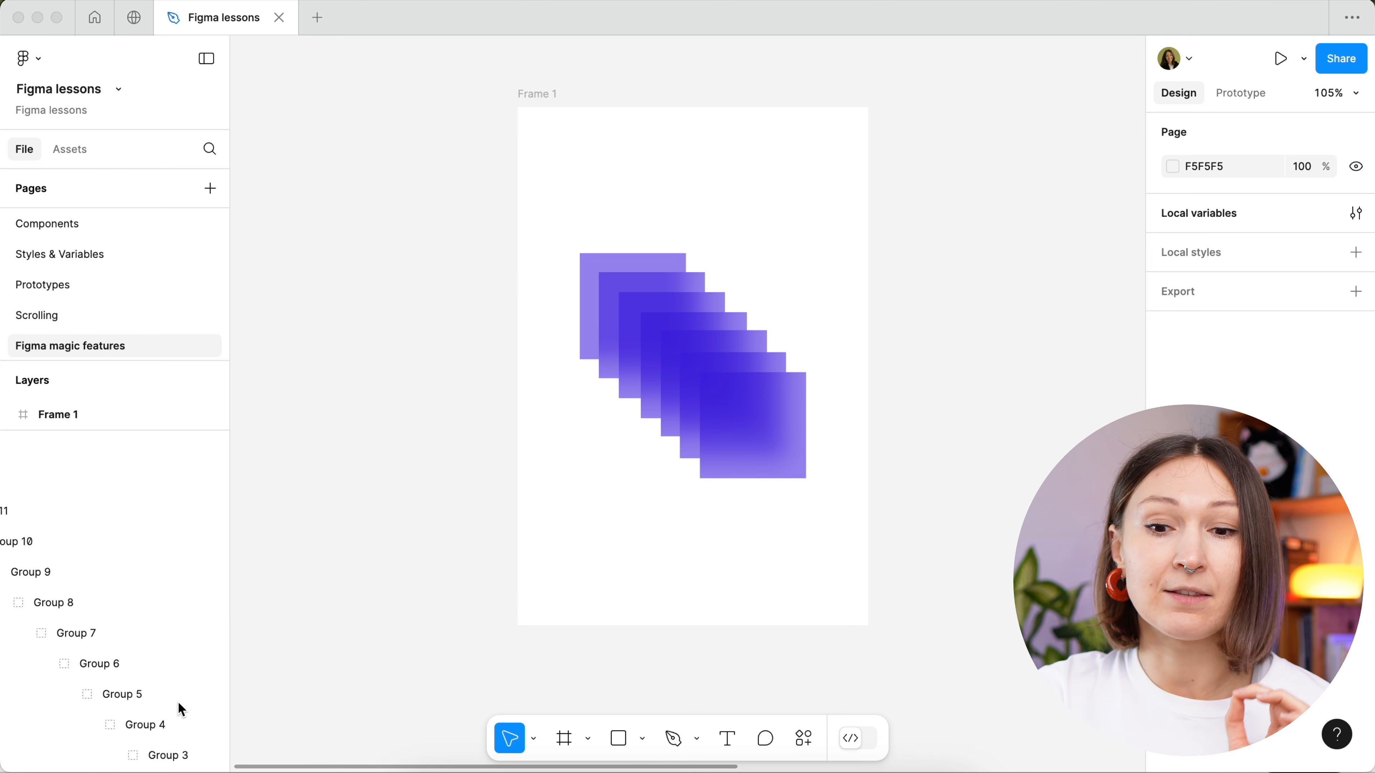
pyautogui.scroll(-1, 181, 710)
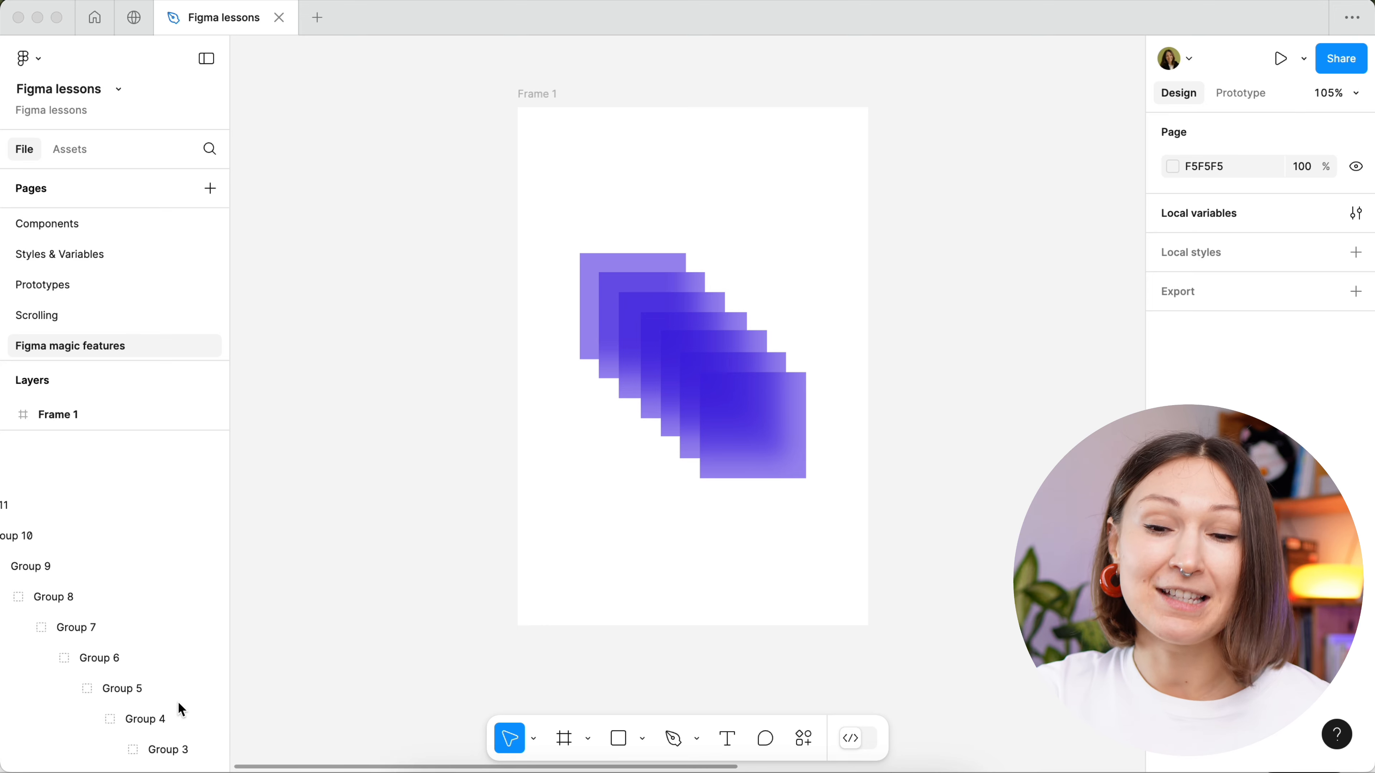
pyautogui.hscroll(-5, 181, 710)
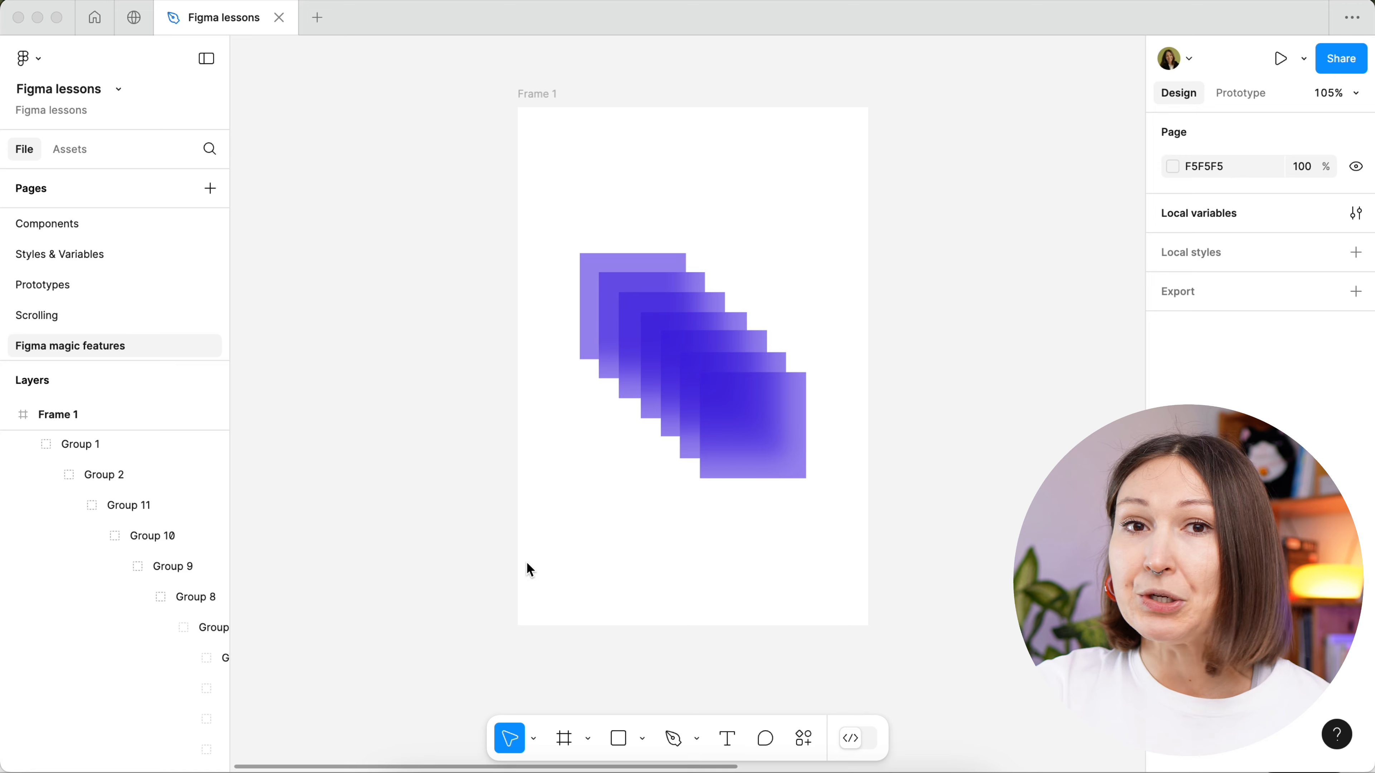
pyautogui.click(755, 433)
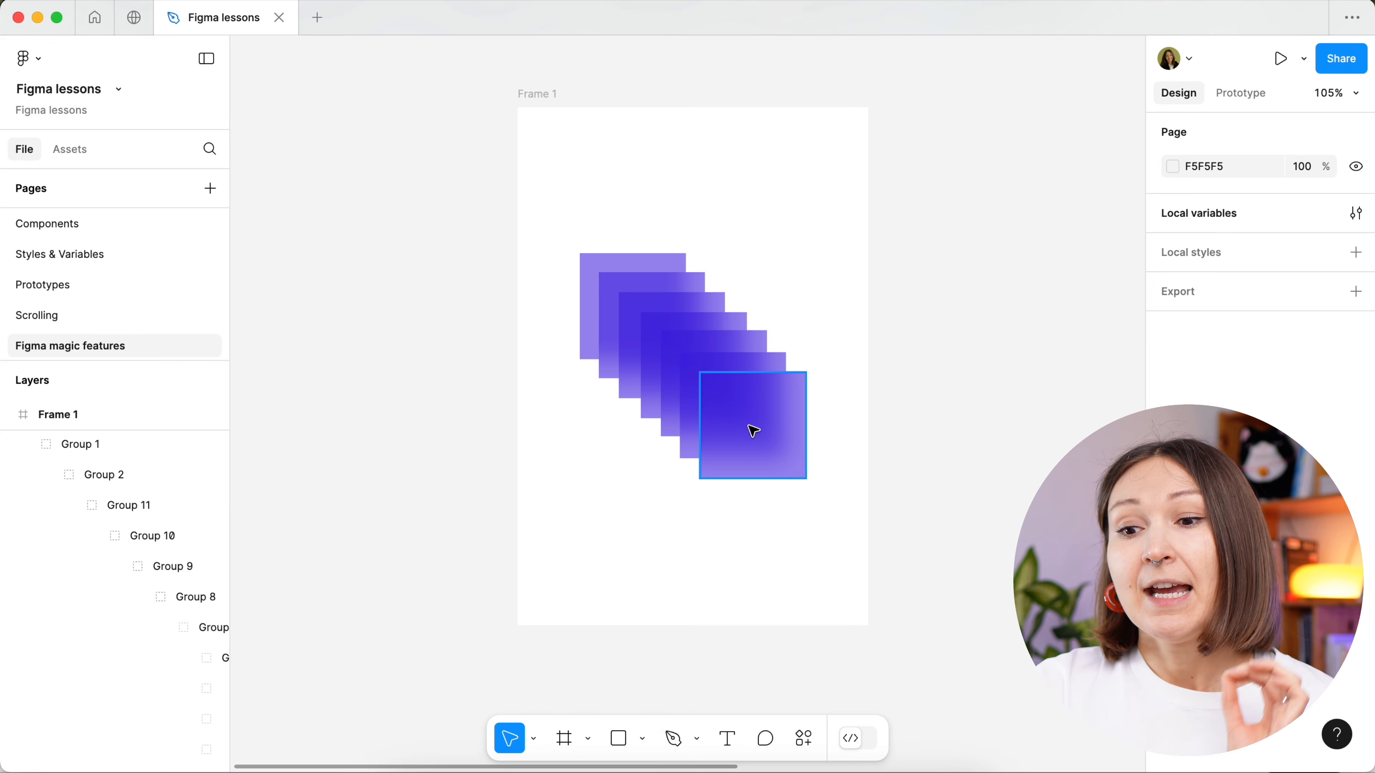
pyautogui.click(754, 431)
pyautogui.click(688, 396)
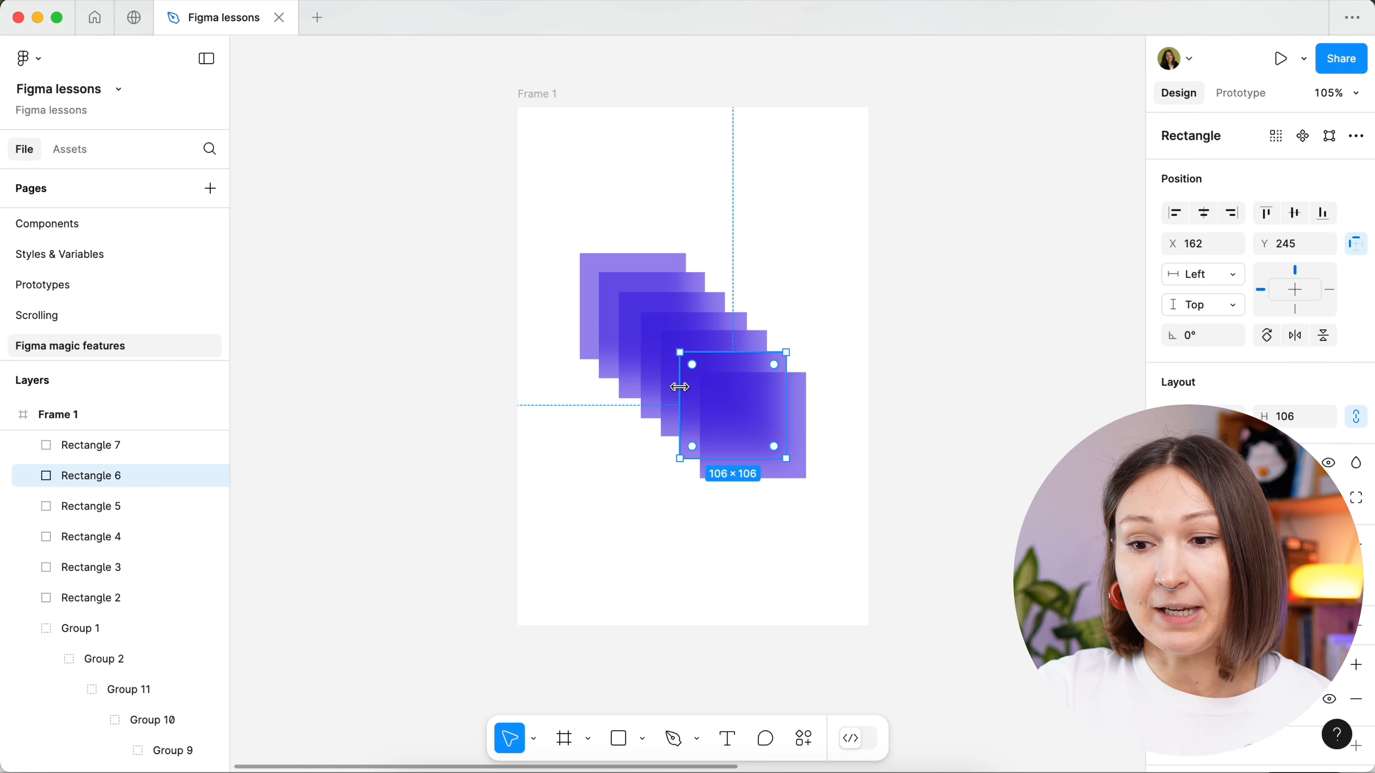
pyautogui.click(671, 379)
pyautogui.click(652, 360)
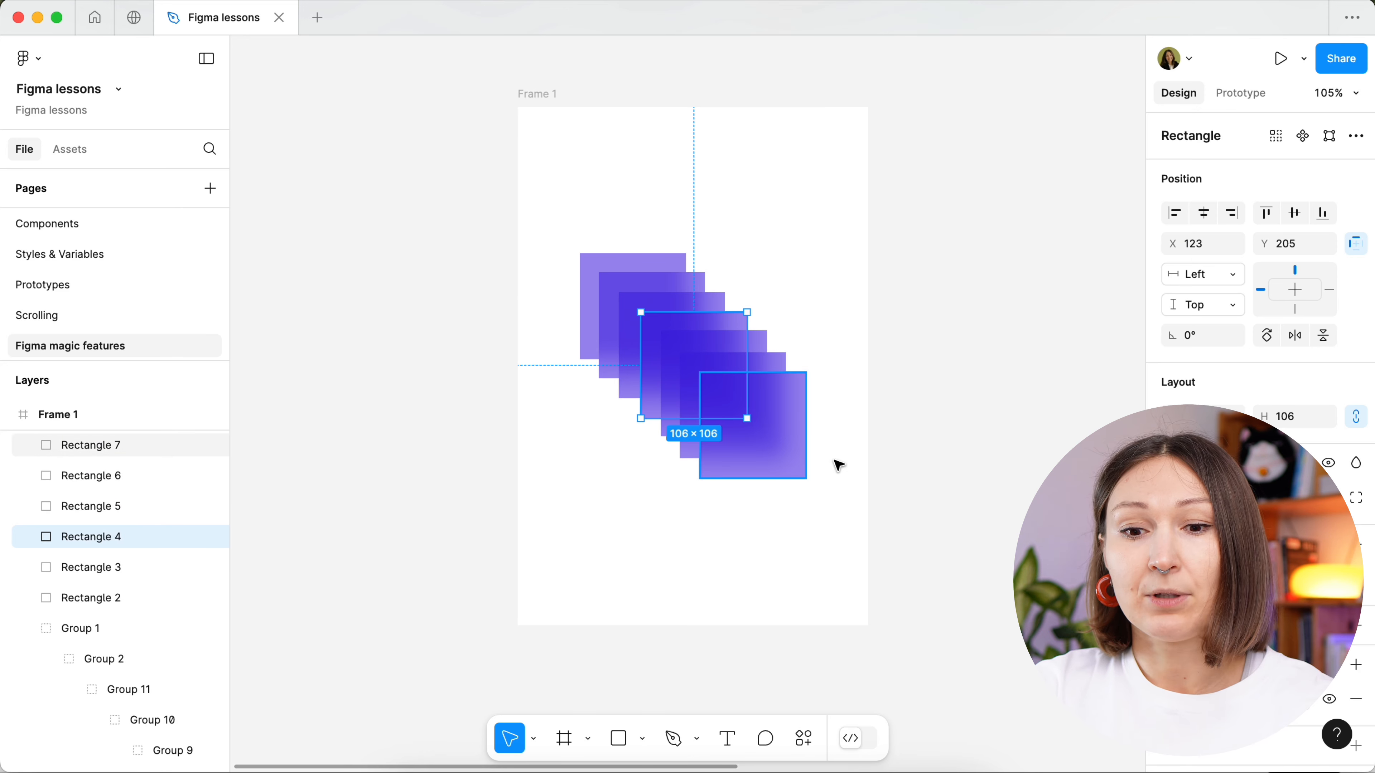
# - Select all seven top-level layers inside Frame 1 and batch-rename them to "rectangle"
pyautogui.click(909, 496)
pyautogui.moveTo(909, 495); pyautogui.dragTo(613, 285)
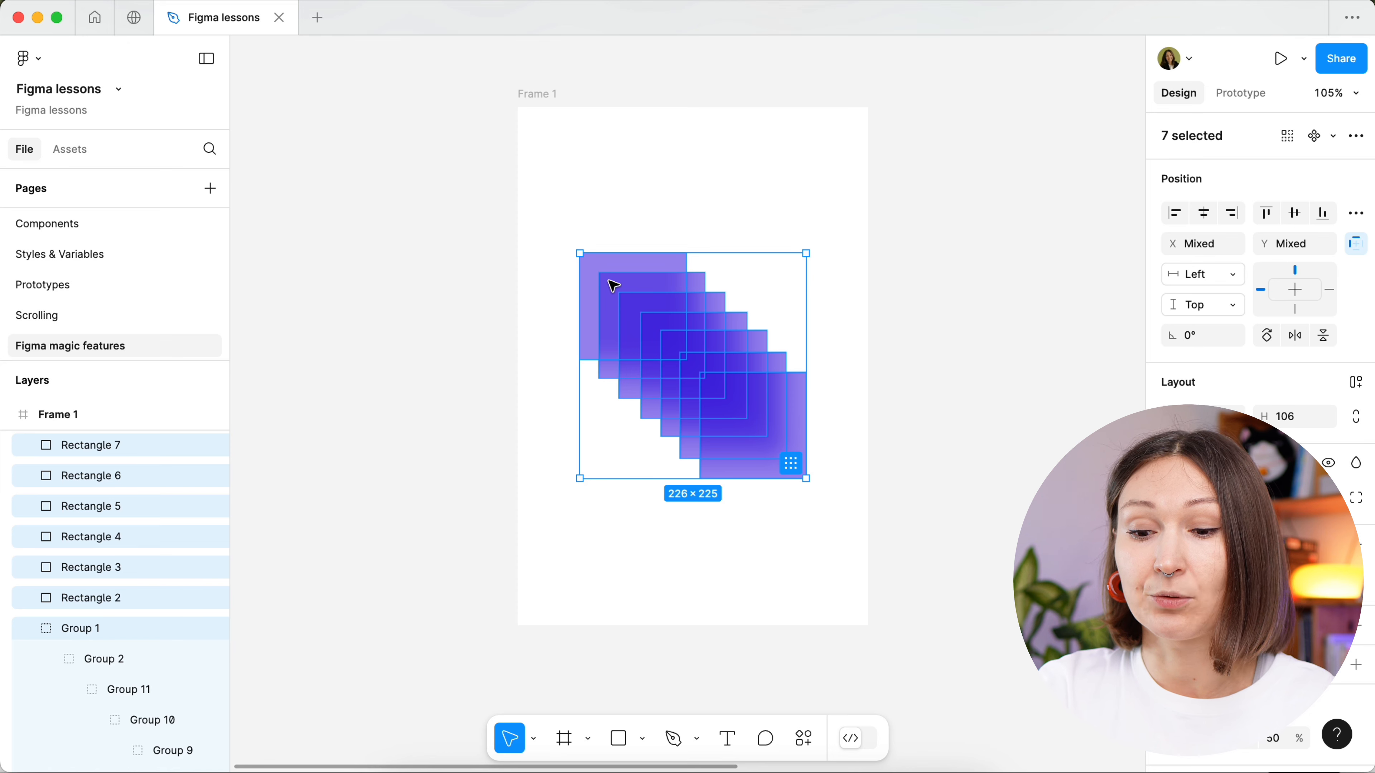
pyautogui.press('super+r')
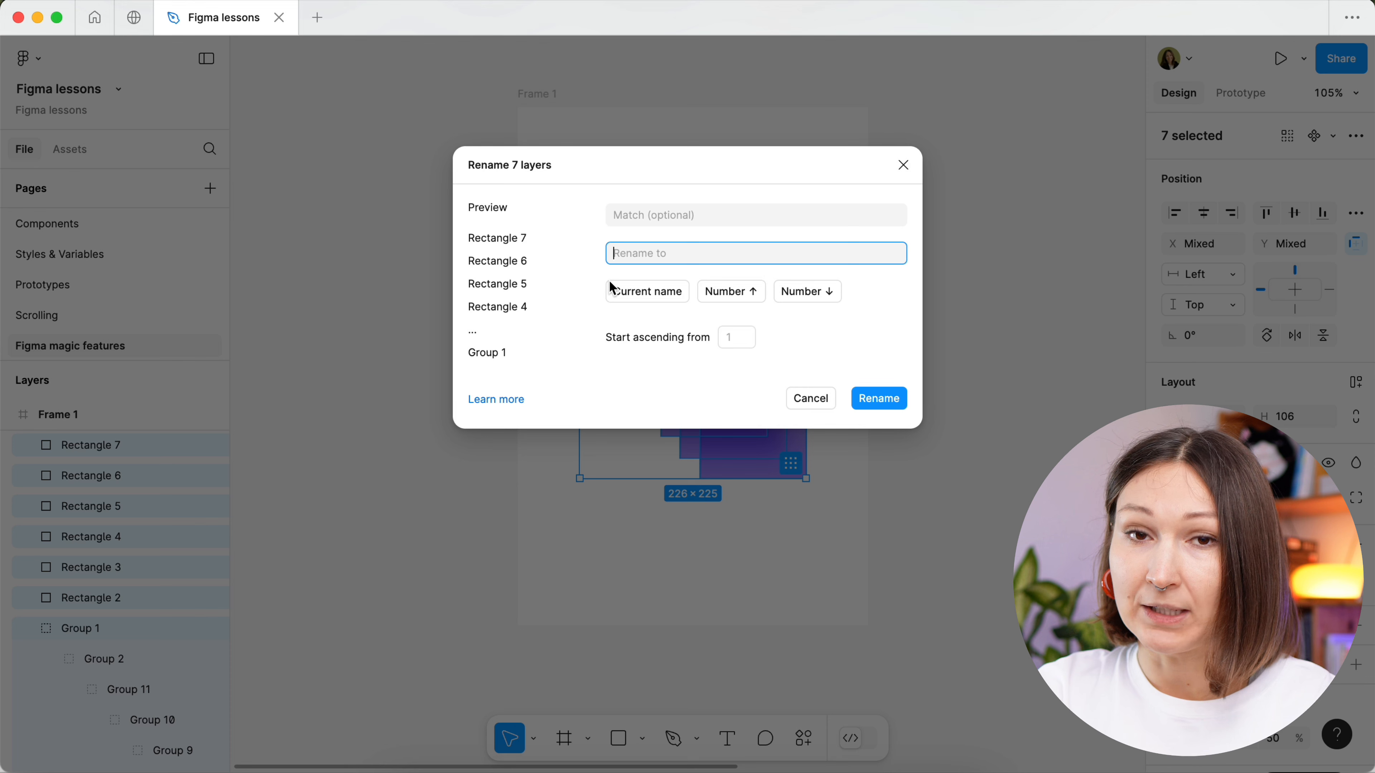
pyautogui.write('re')
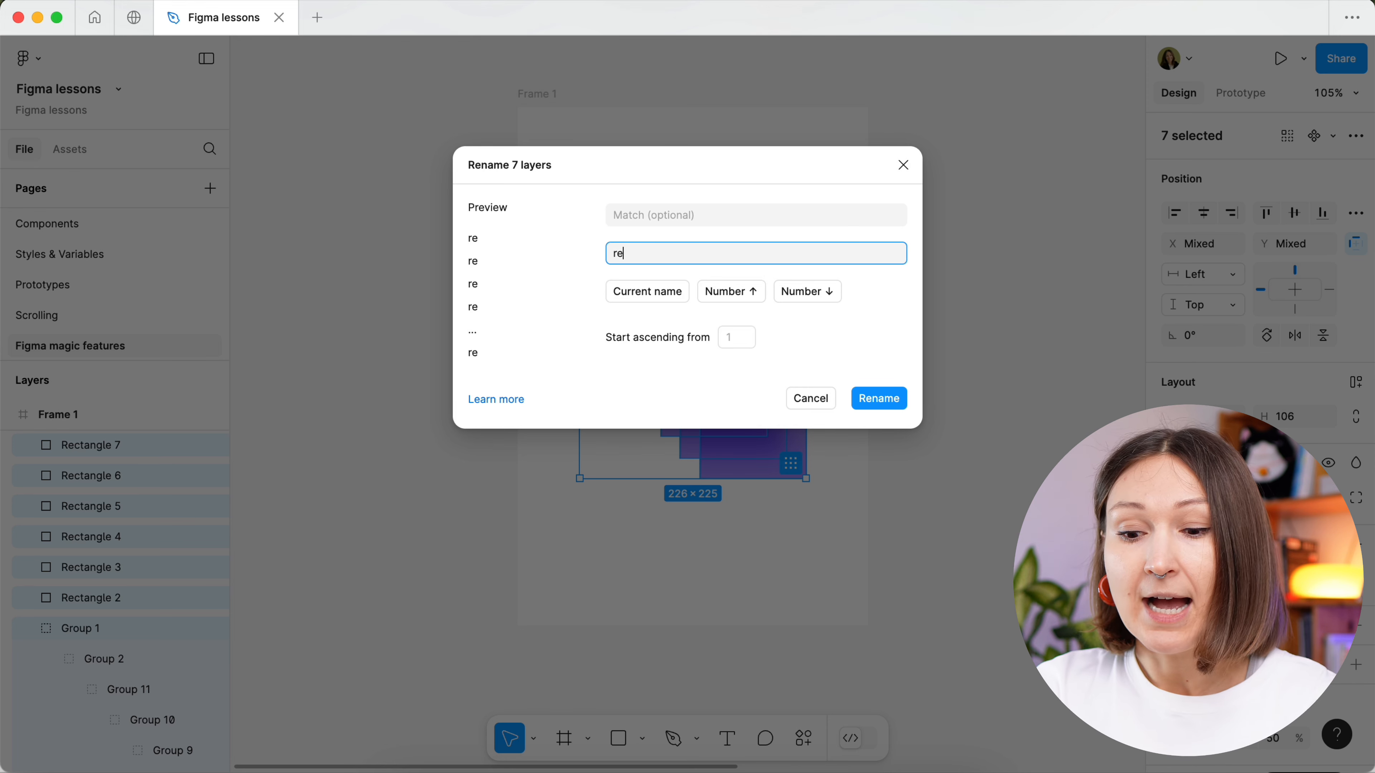
pyautogui.write('ctagle')
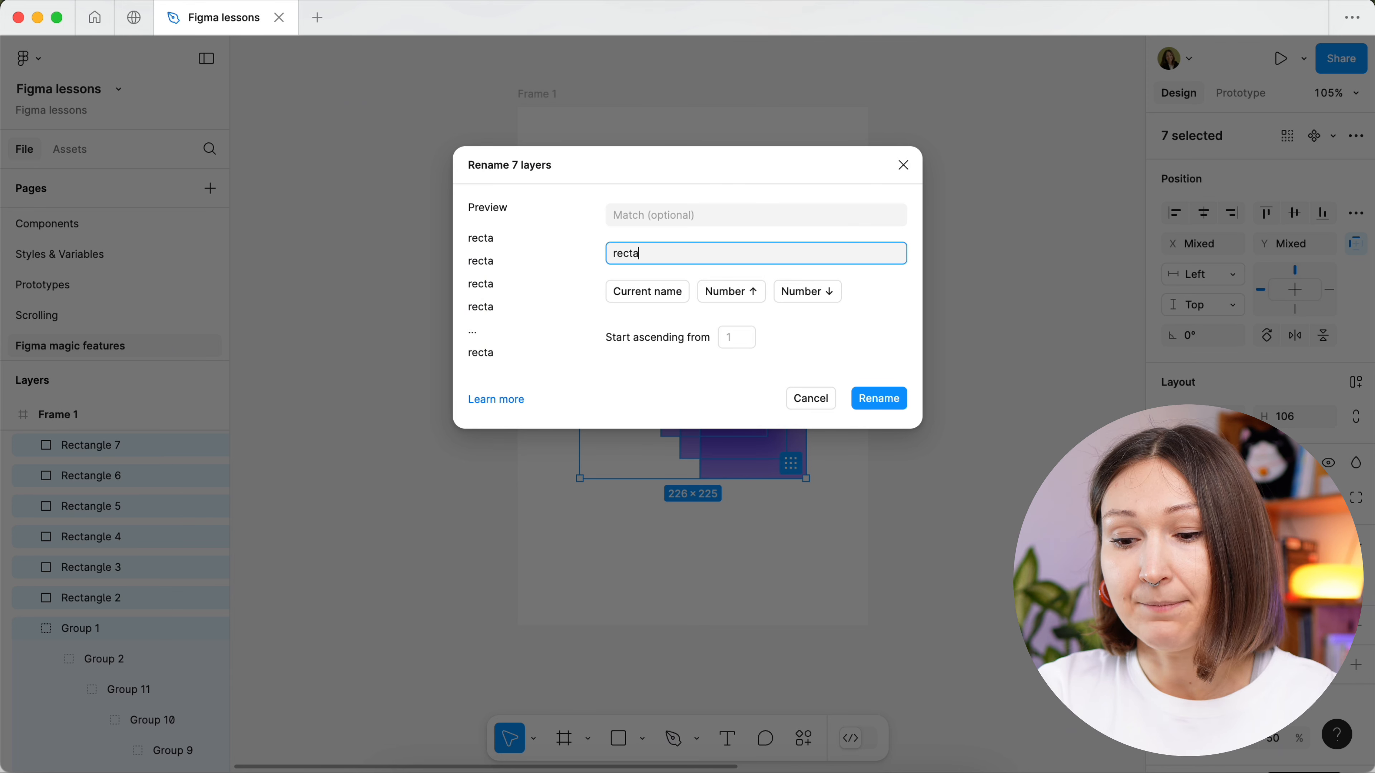
pyautogui.press('BackSpace')
pyautogui.press('BackSpace')
pyautogui.press('BackSpace')
pyautogui.press('BackSpace')
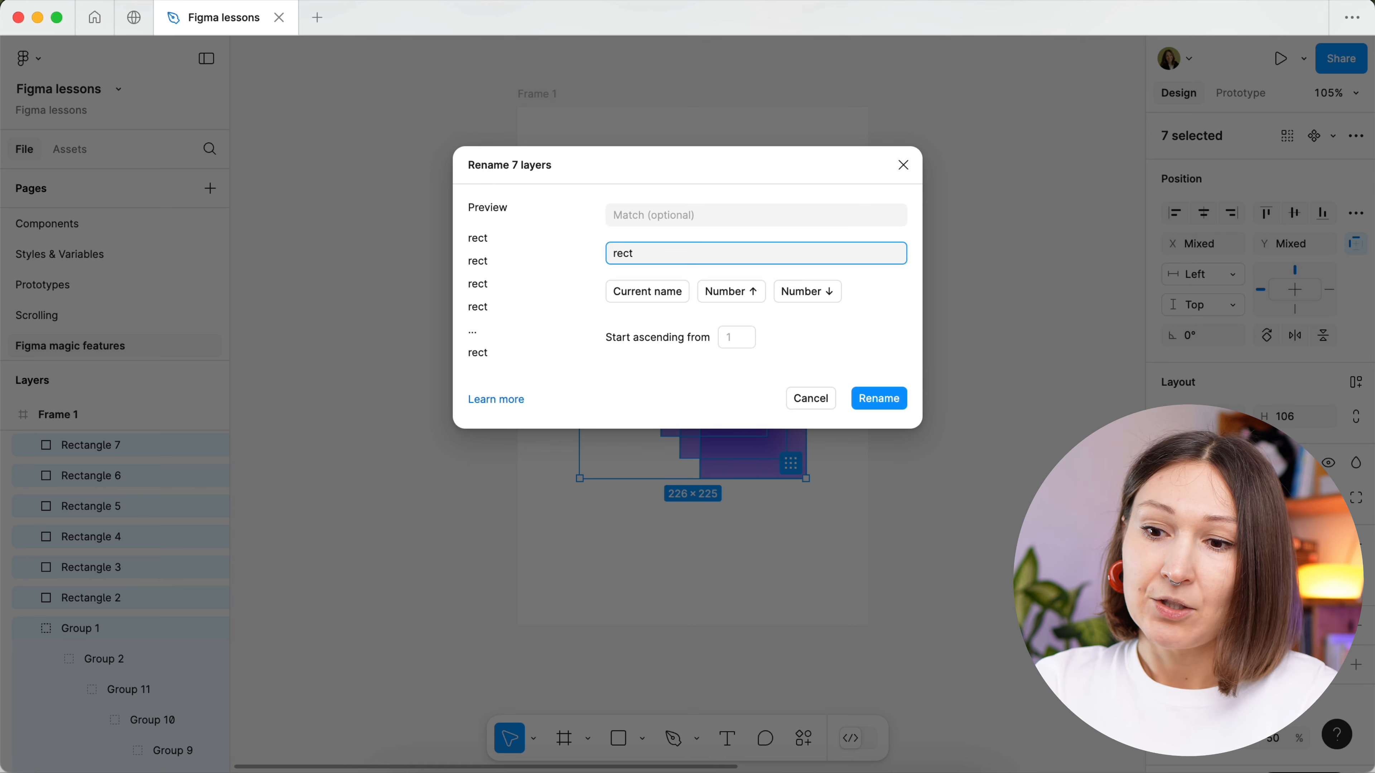
pyautogui.write('angle')
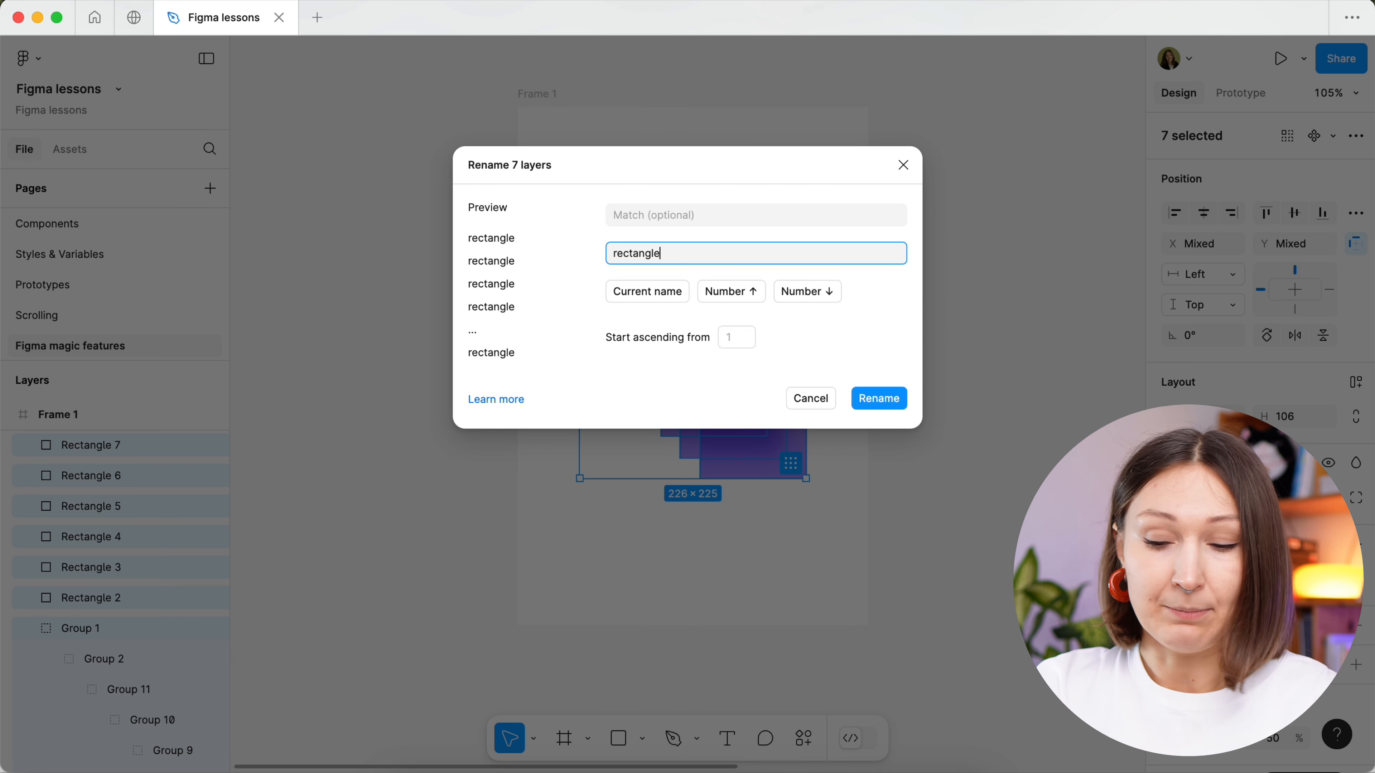
pyautogui.press('Return')
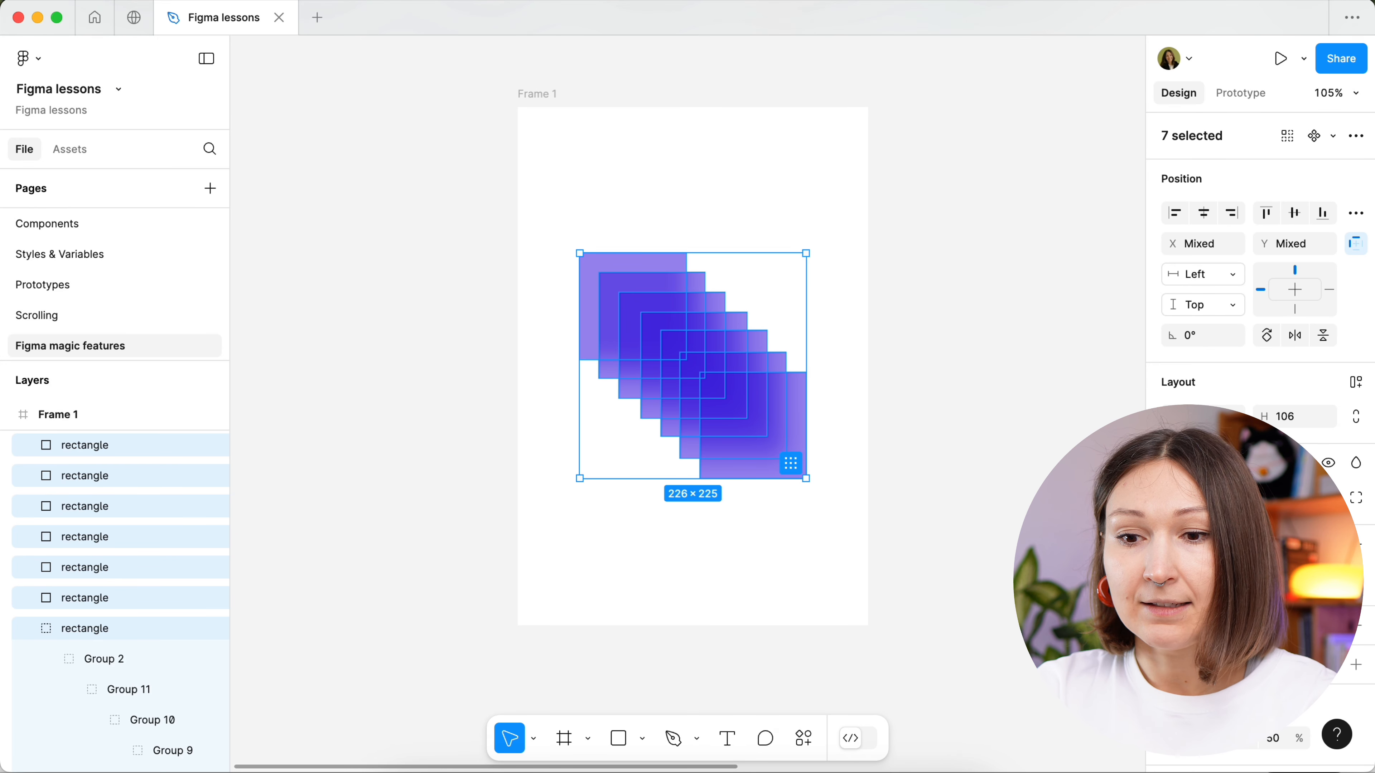
# - Batch-rename the seven selected layers to their current name plus an underscore and an ascending two-digit number starting from 1
pyautogui.press('super+r')
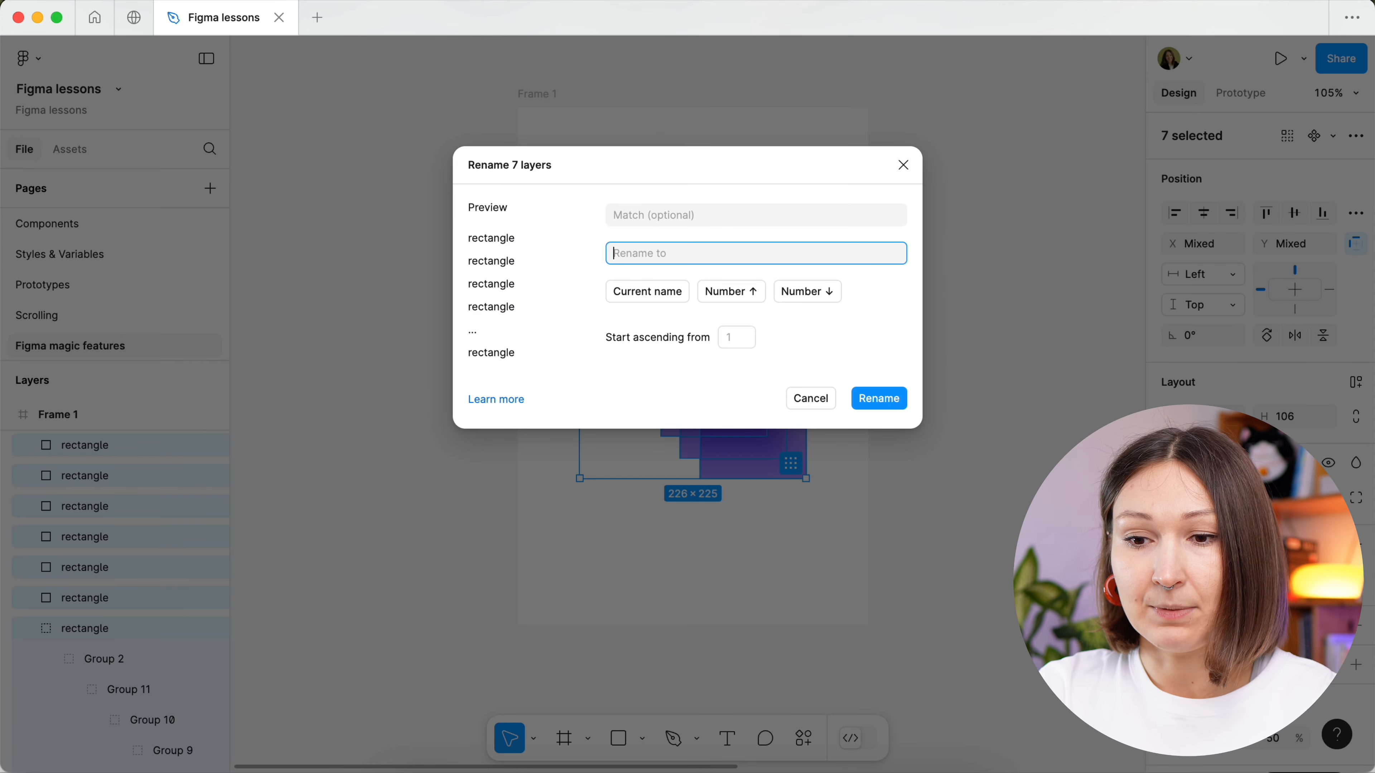
pyautogui.click(655, 295)
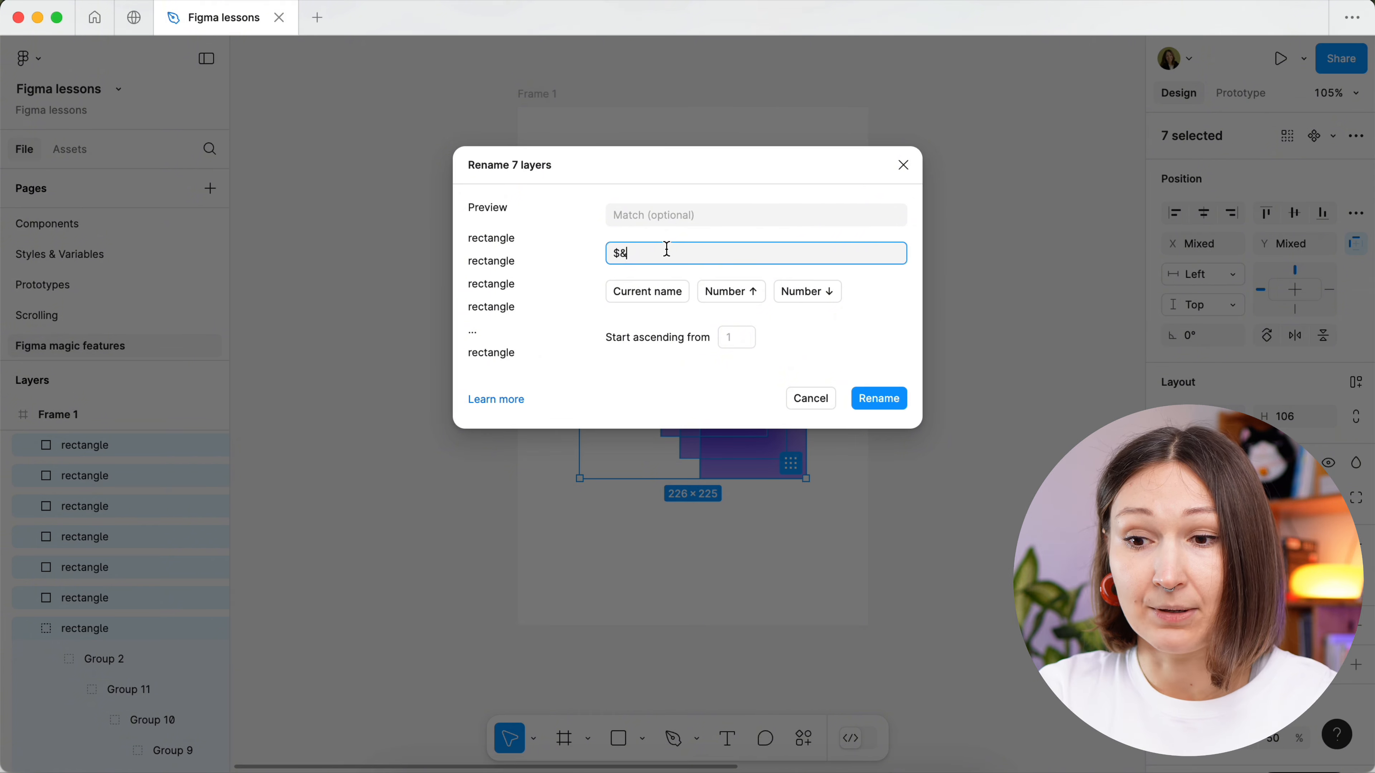
pyautogui.write('_')
pyautogui.click(750, 293)
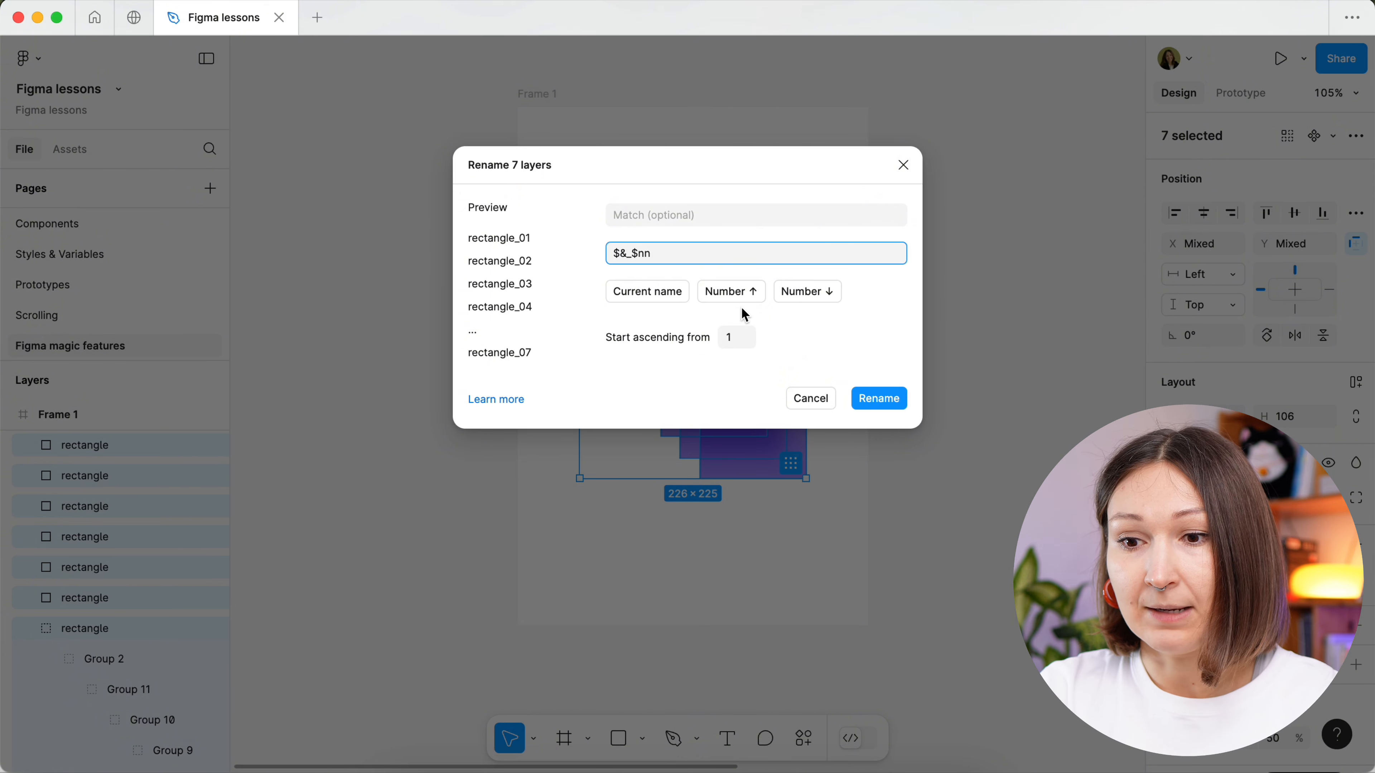
pyautogui.click(881, 404)
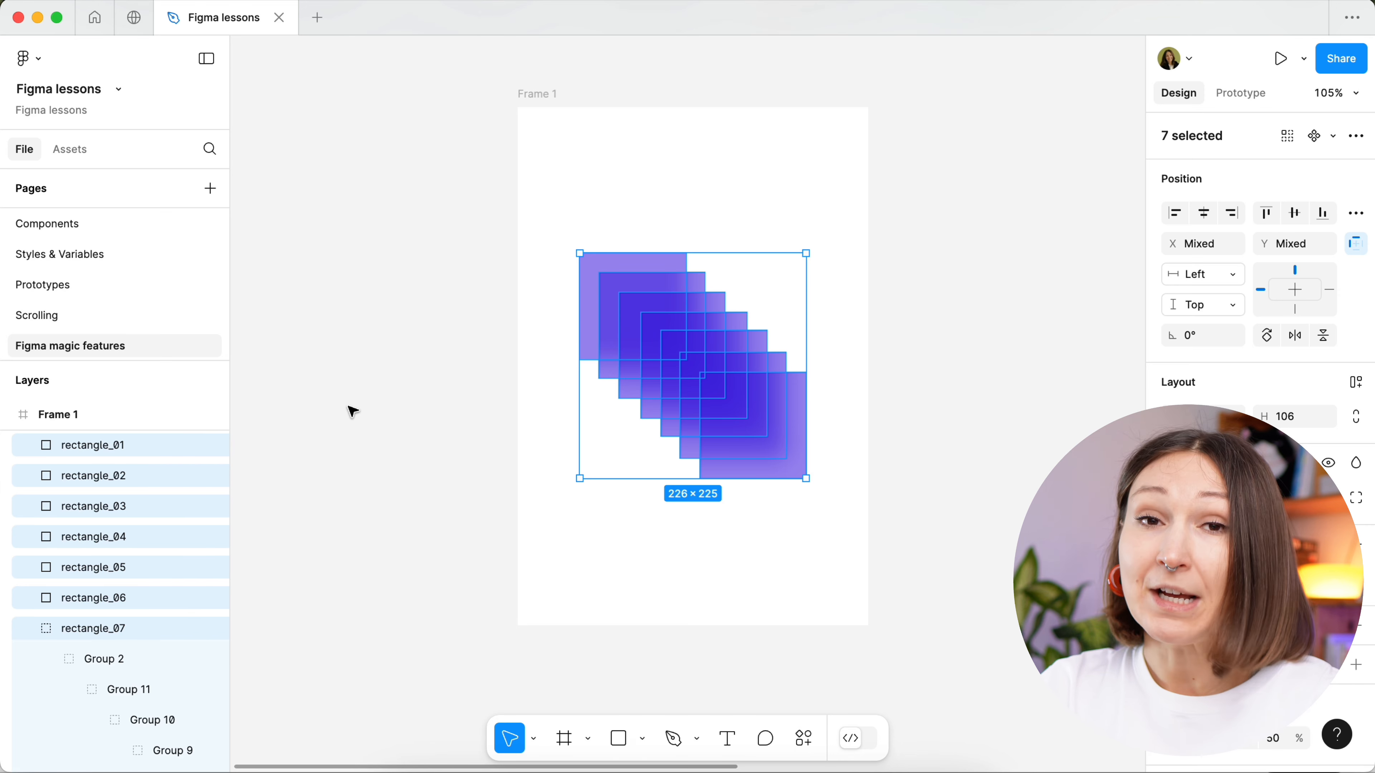
# - Batch-rename the seven selected layers by matching the underscore "_" in their names and replacing it with nothing
pyautogui.press('super+r')
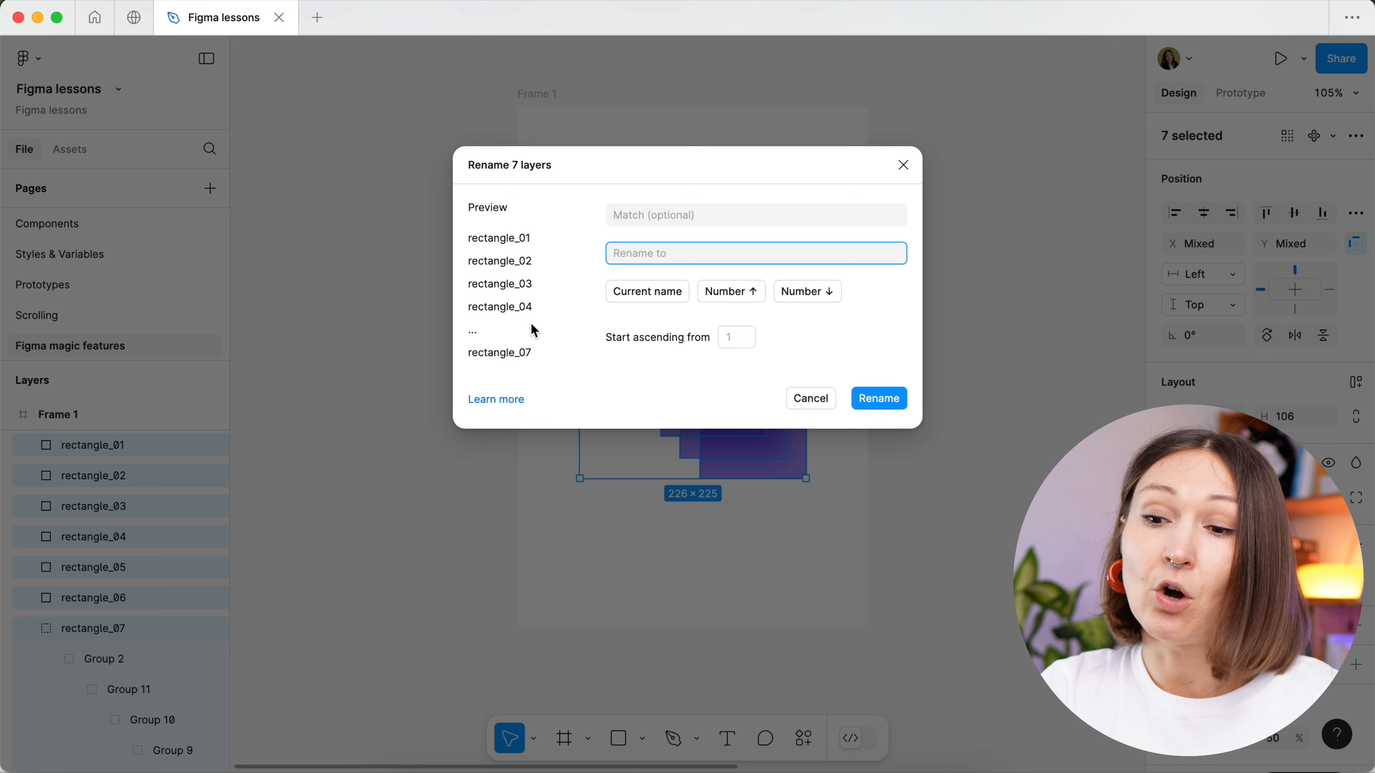
pyautogui.click(684, 215)
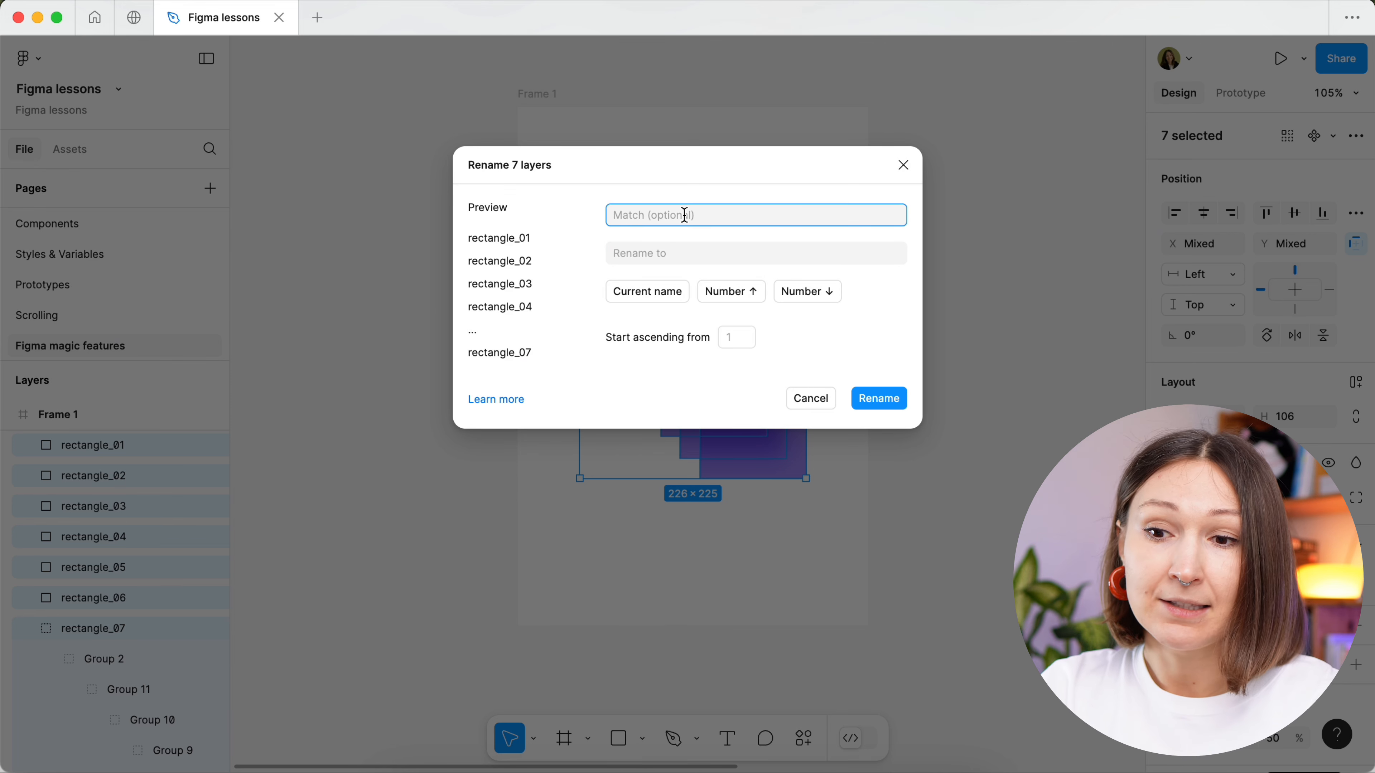
pyautogui.write('-')
pyautogui.press('BackSpace')
pyautogui.write('_')
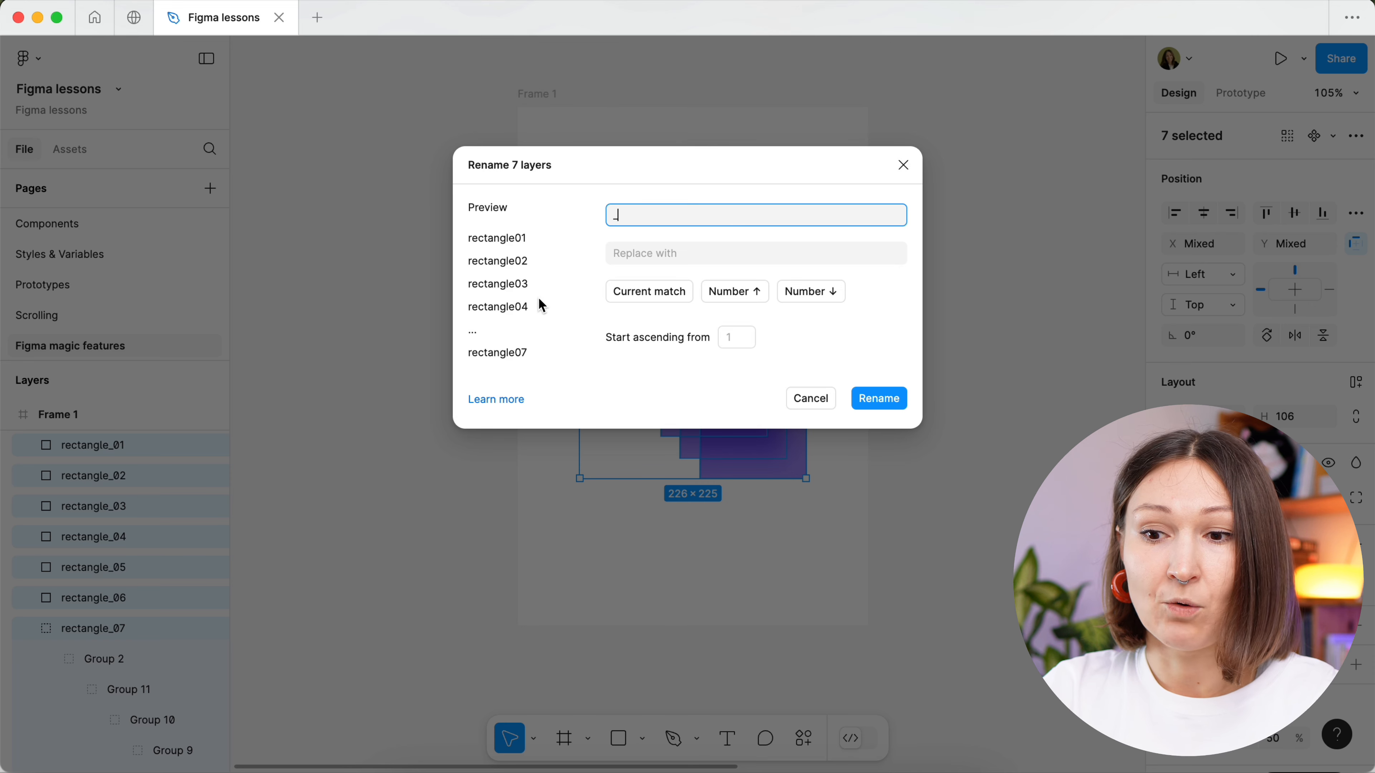
pyautogui.click(878, 399)
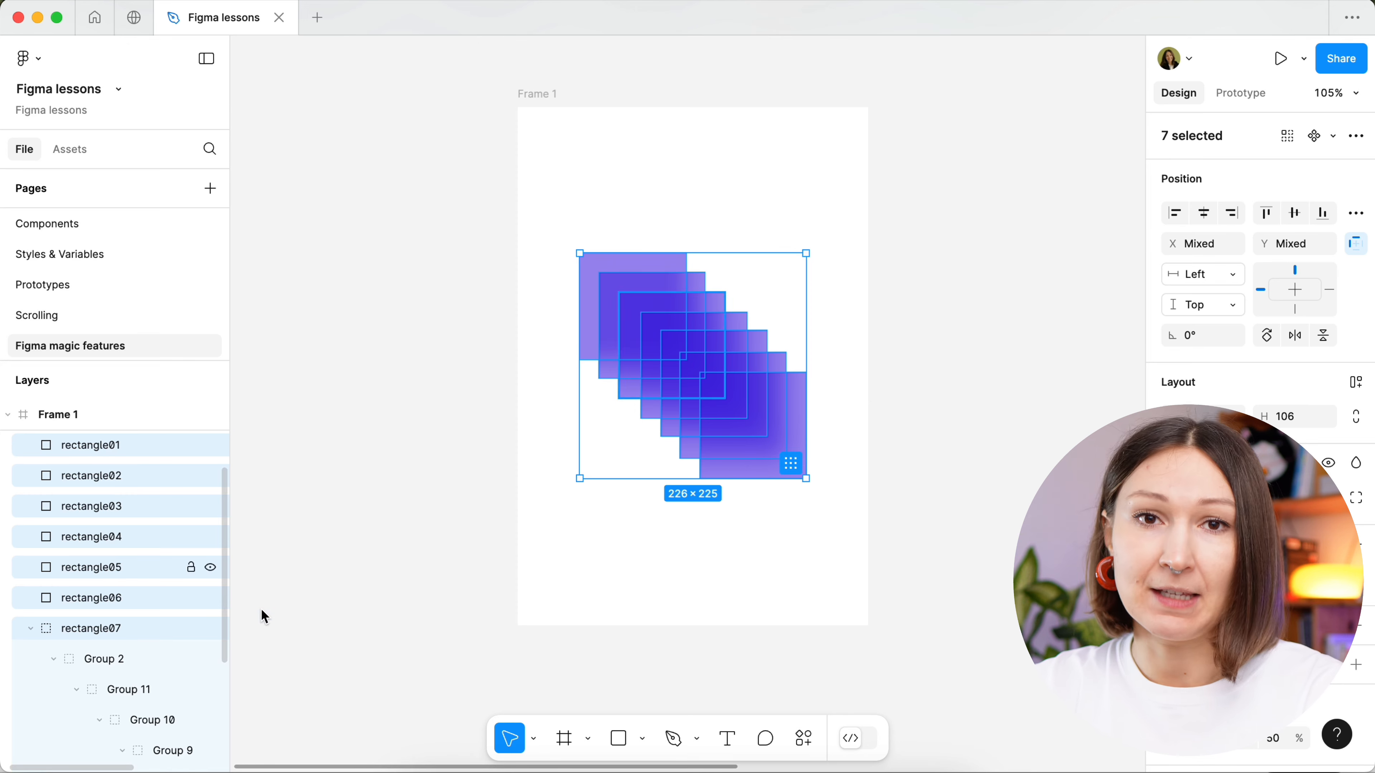
# - Batch-rename the seven selected layers to plain "rectangle" without numbers and clear the selection
pyautogui.press('super+r')
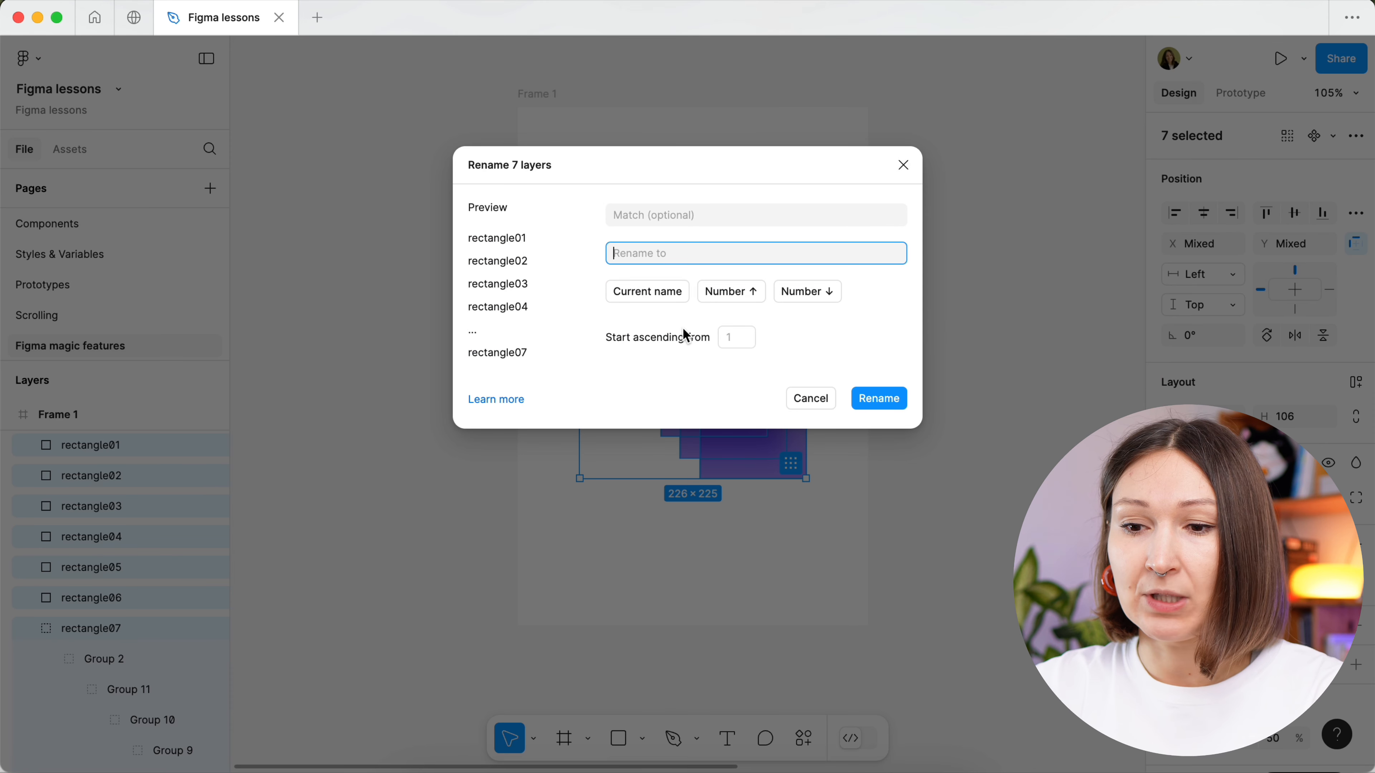
pyautogui.write('rectangle')
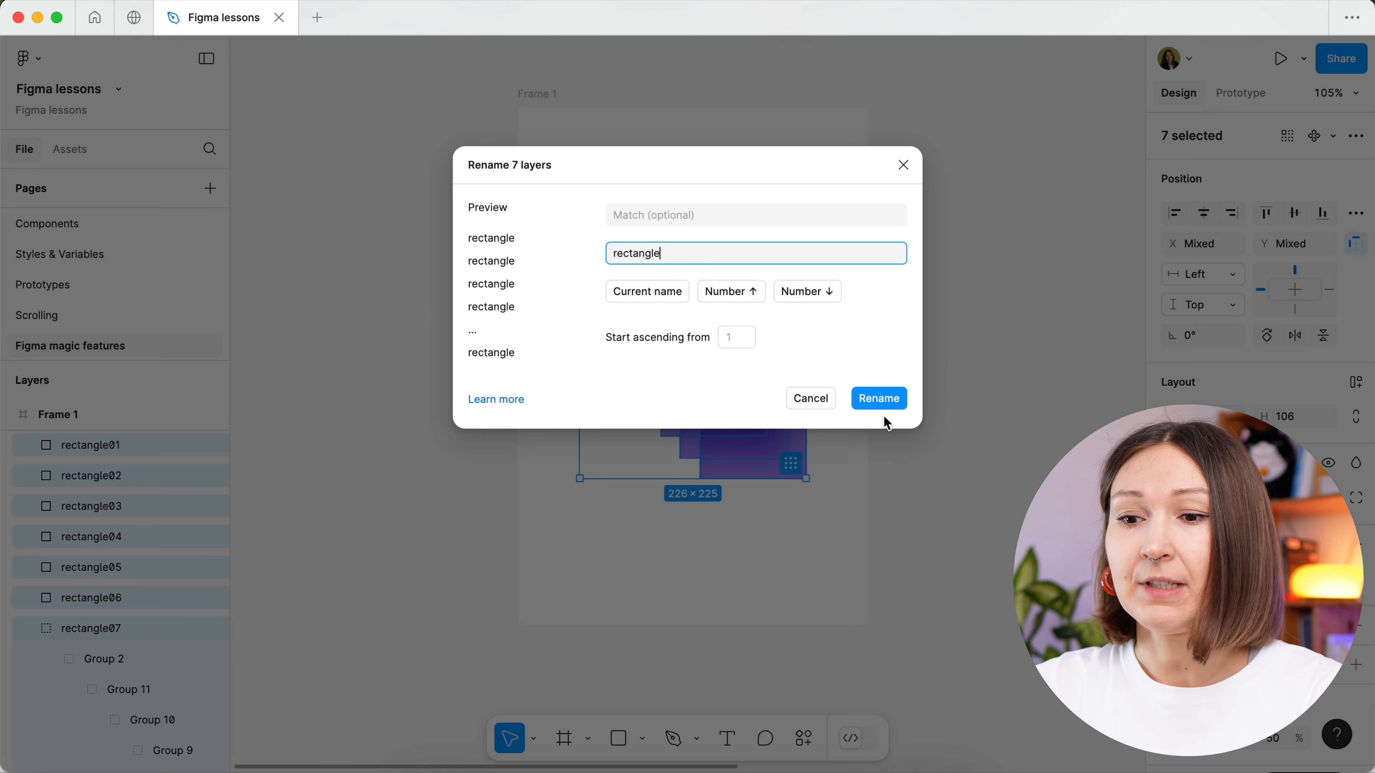
pyautogui.click(882, 403)
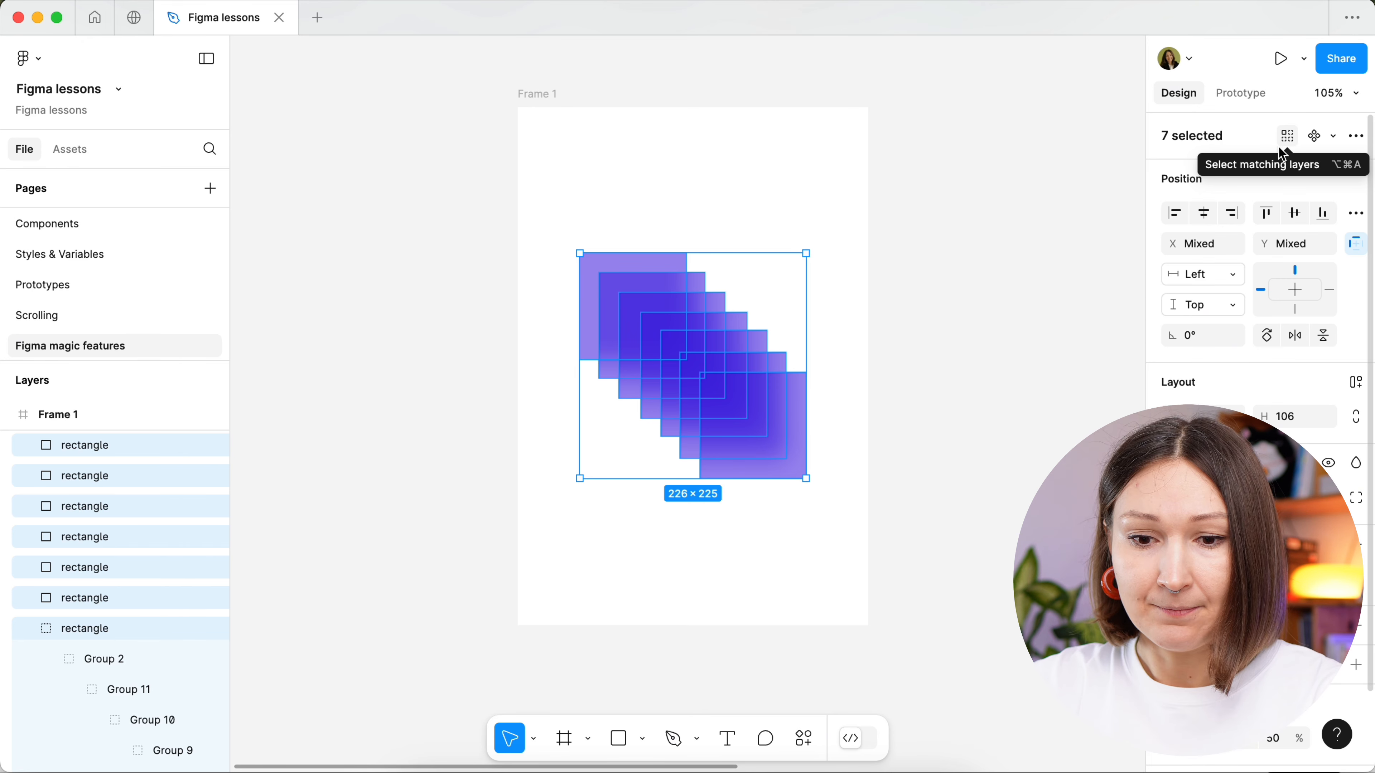
pyautogui.click(902, 381)
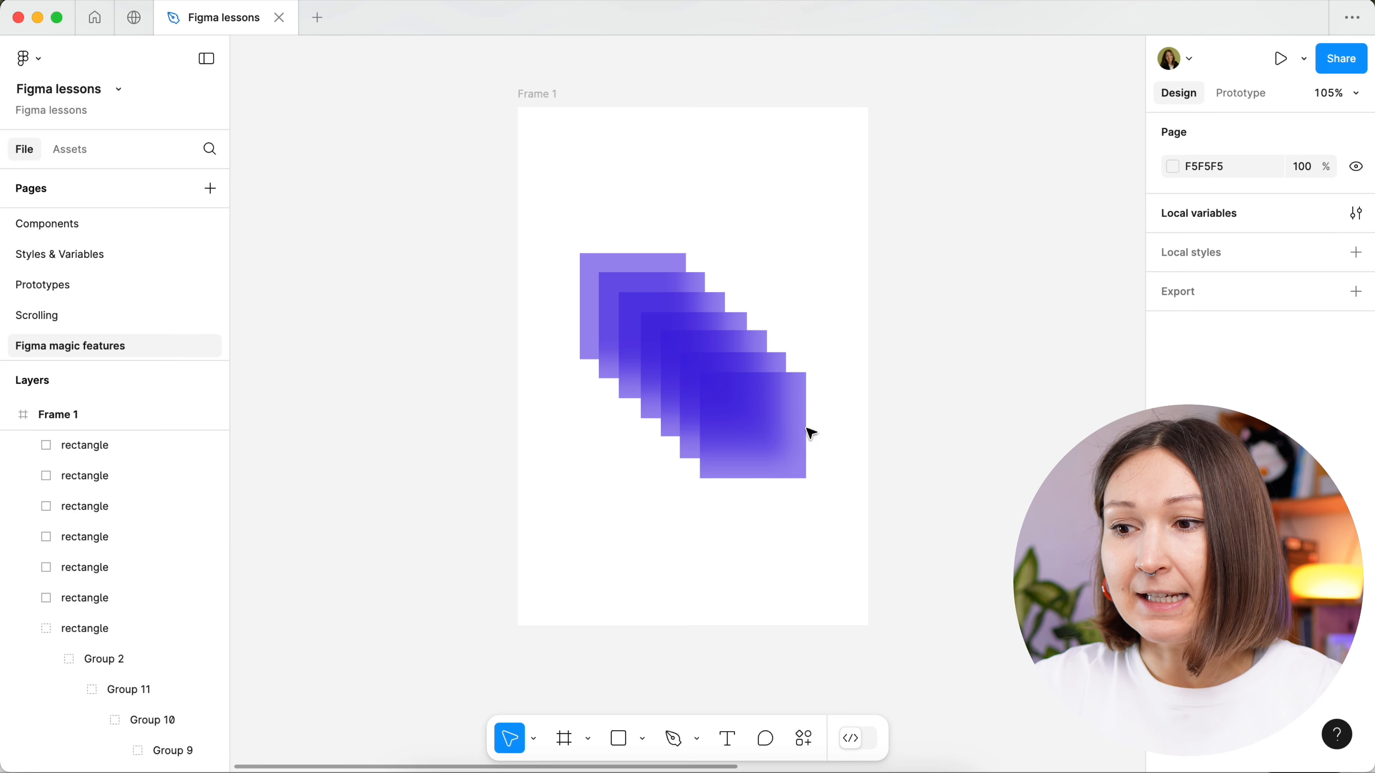
# - Try to select all layers on the page that match the frontmost square in Frame 1
pyautogui.click(801, 433)
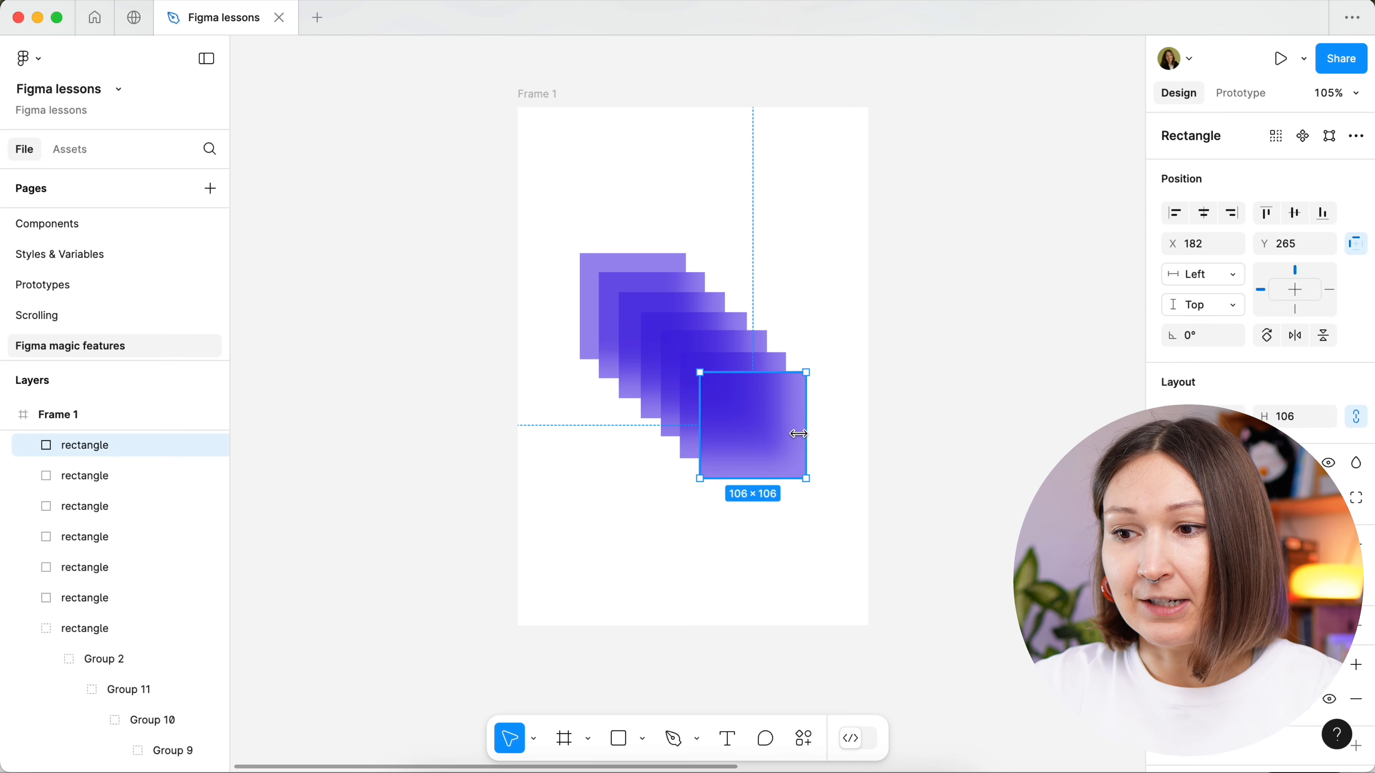
pyautogui.click(1281, 138)
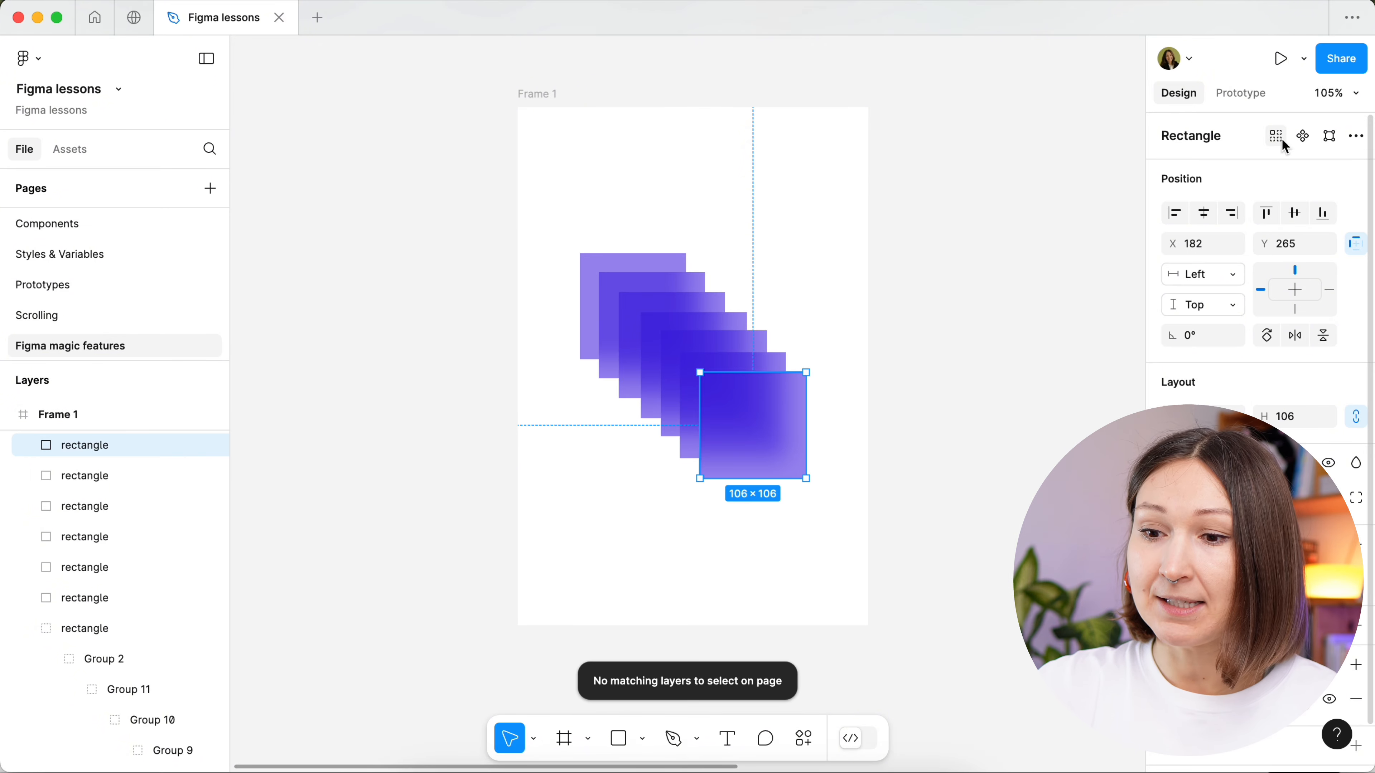
pyautogui.click(1036, 291)
# - Duplicate Frame 1 with its contents and place the copy to its right at about X 221, Y -248
pyautogui.hscroll(4, 1035, 292)
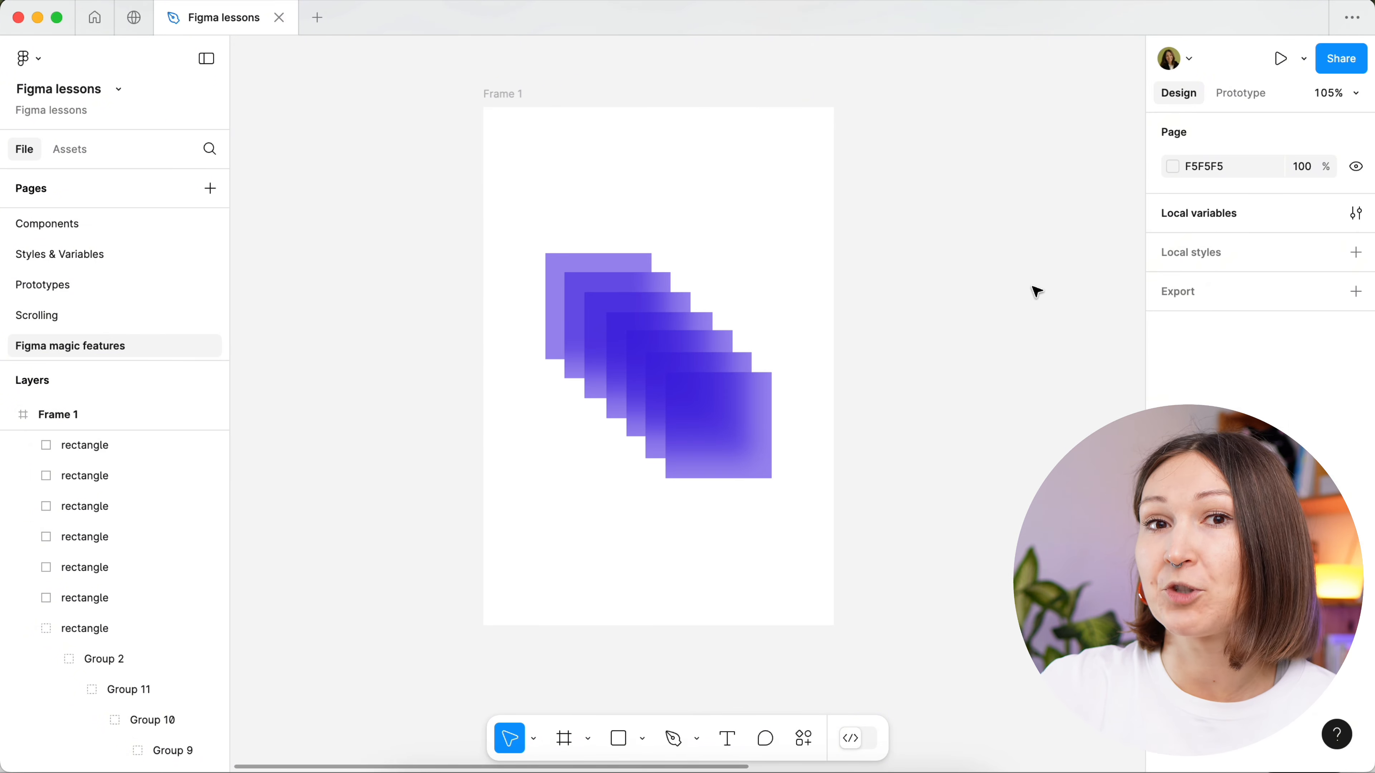
pyautogui.scroll(1, 1035, 292)
pyautogui.click(436, 120)
pyautogui.moveTo(671, 120); pyautogui.dragTo(830, 128)
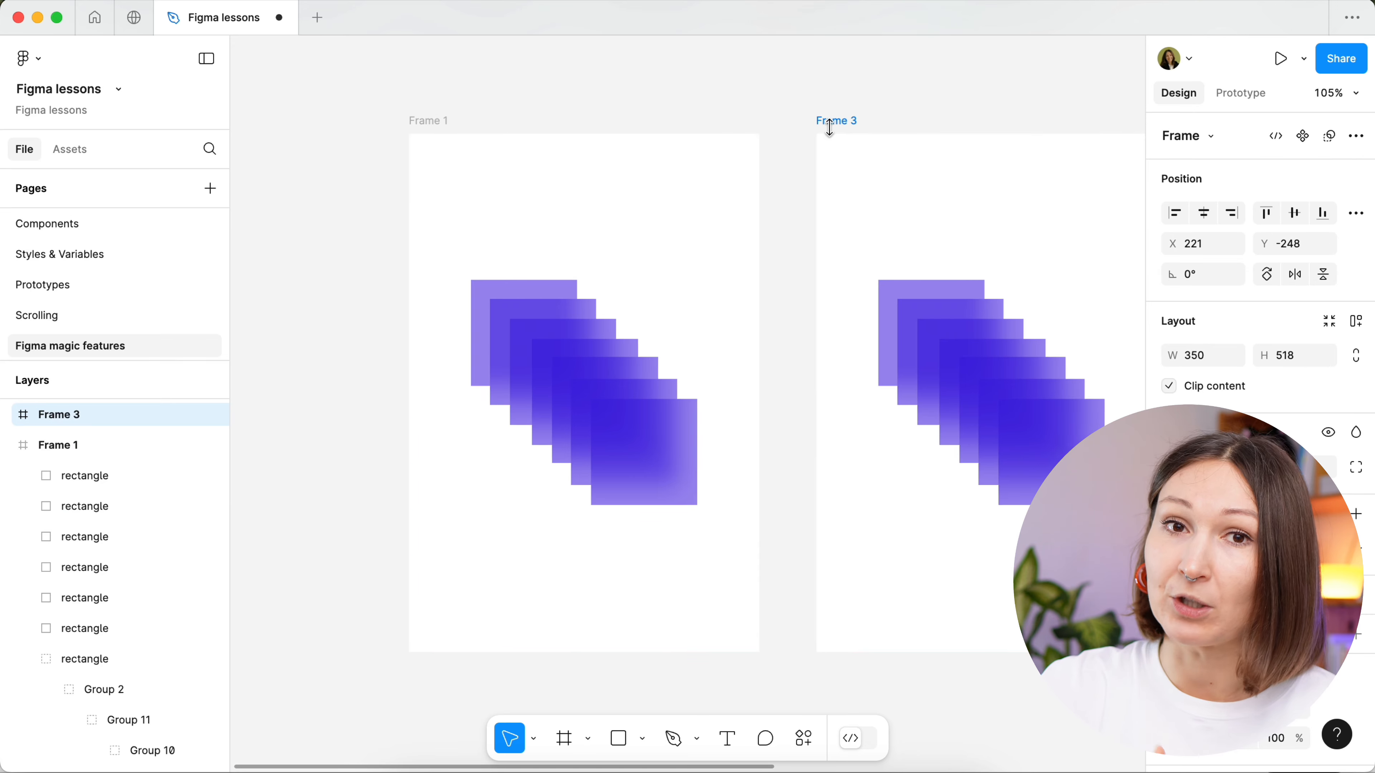
# - Select the frontmost square in Frame 3 together with its matching layer in Frame 1
pyautogui.hscroll(3, 830, 128)
pyautogui.scroll(-1, 830, 128)
pyautogui.click(951, 436)
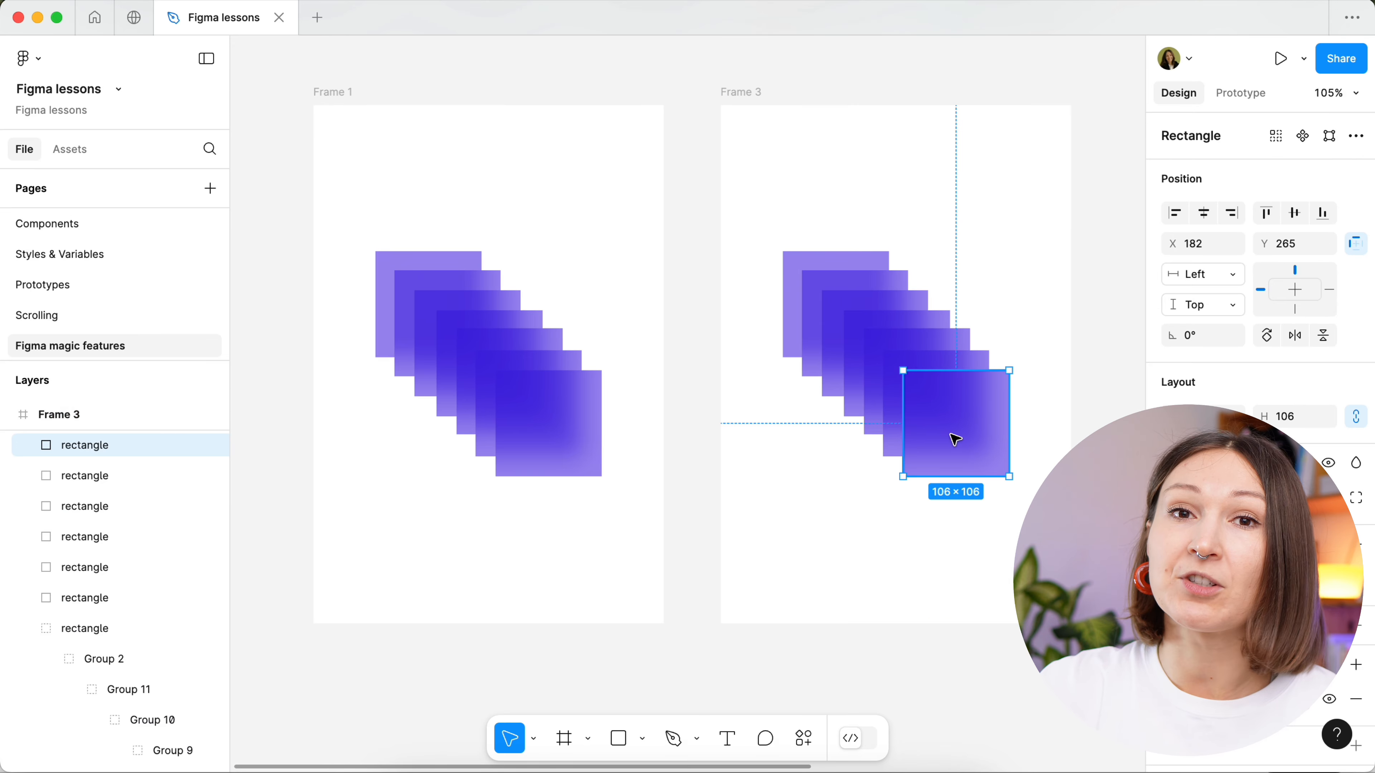
pyautogui.click(1275, 137)
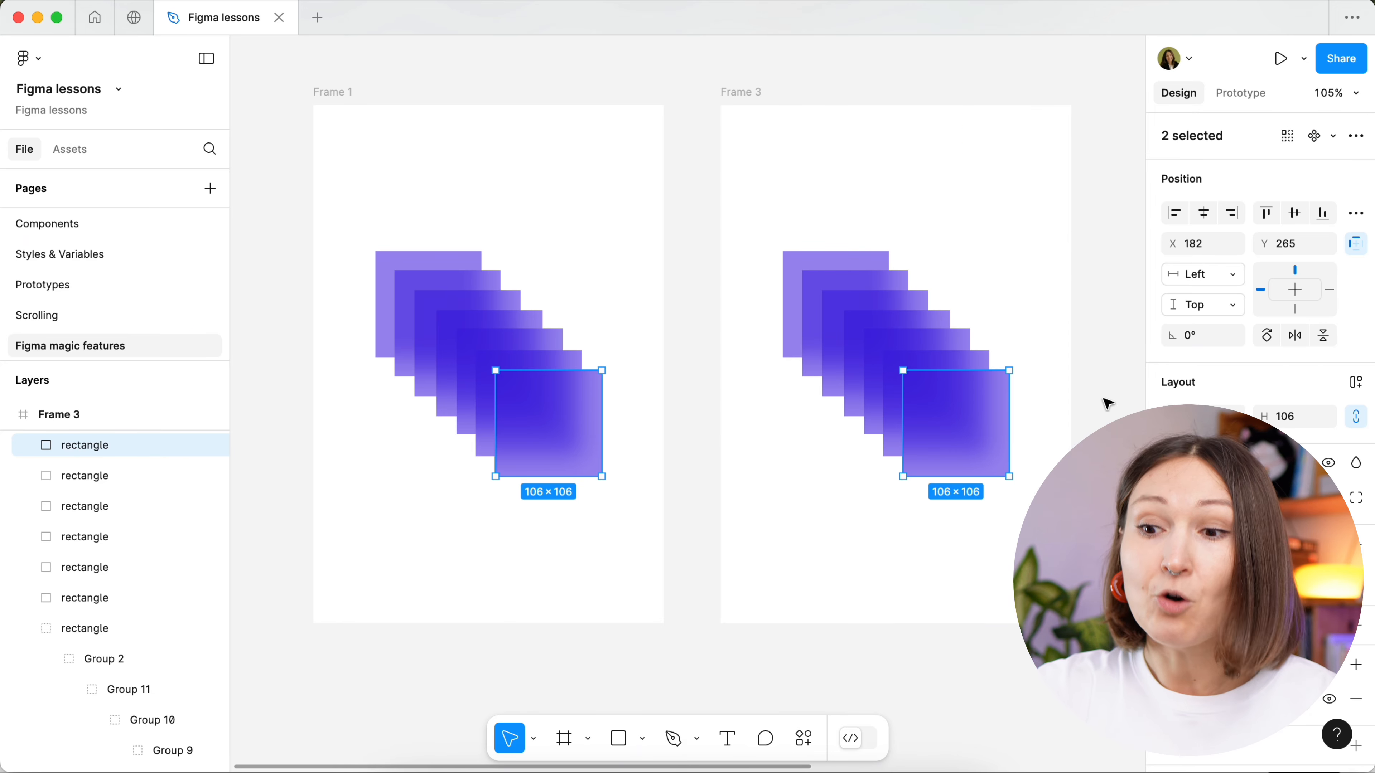
# - Select all seven shapes in Frame 3 plus their matching layers in Frame 1 and enlarge both sets together to about 230 × 229
pyautogui.click(1105, 399)
pyautogui.moveTo(1107, 477); pyautogui.dragTo(854, 221)
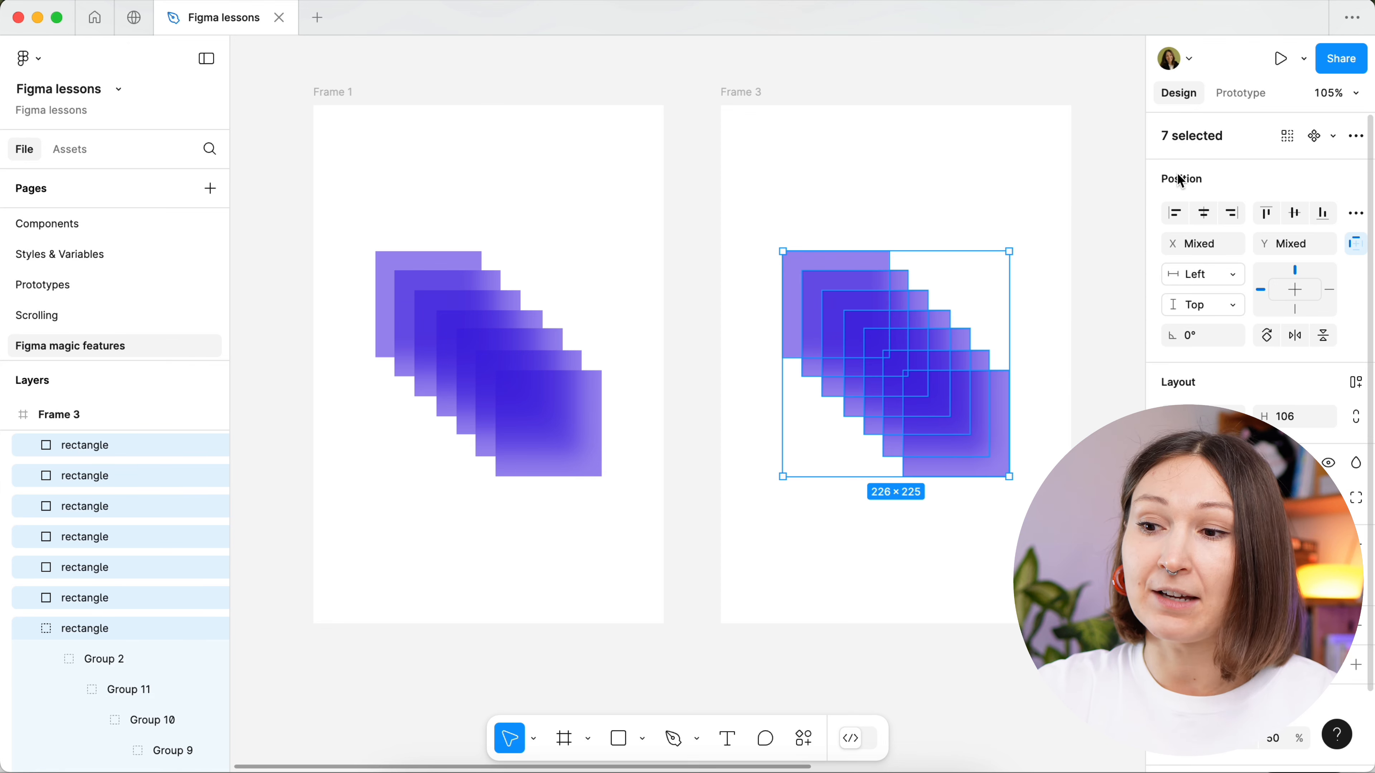
pyautogui.click(1287, 137)
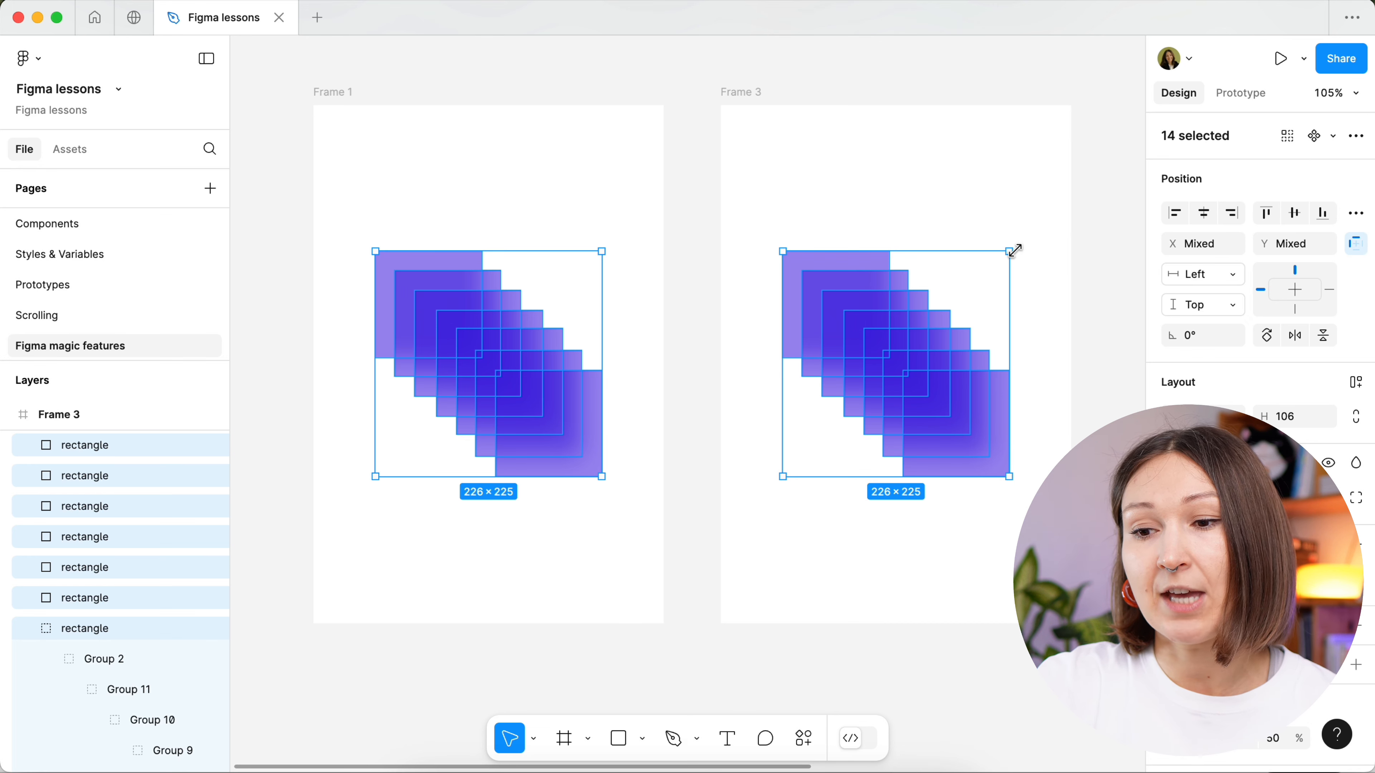
pyautogui.moveTo(1021, 246); pyautogui.dragTo(996, 226)
pyautogui.press('super+z')
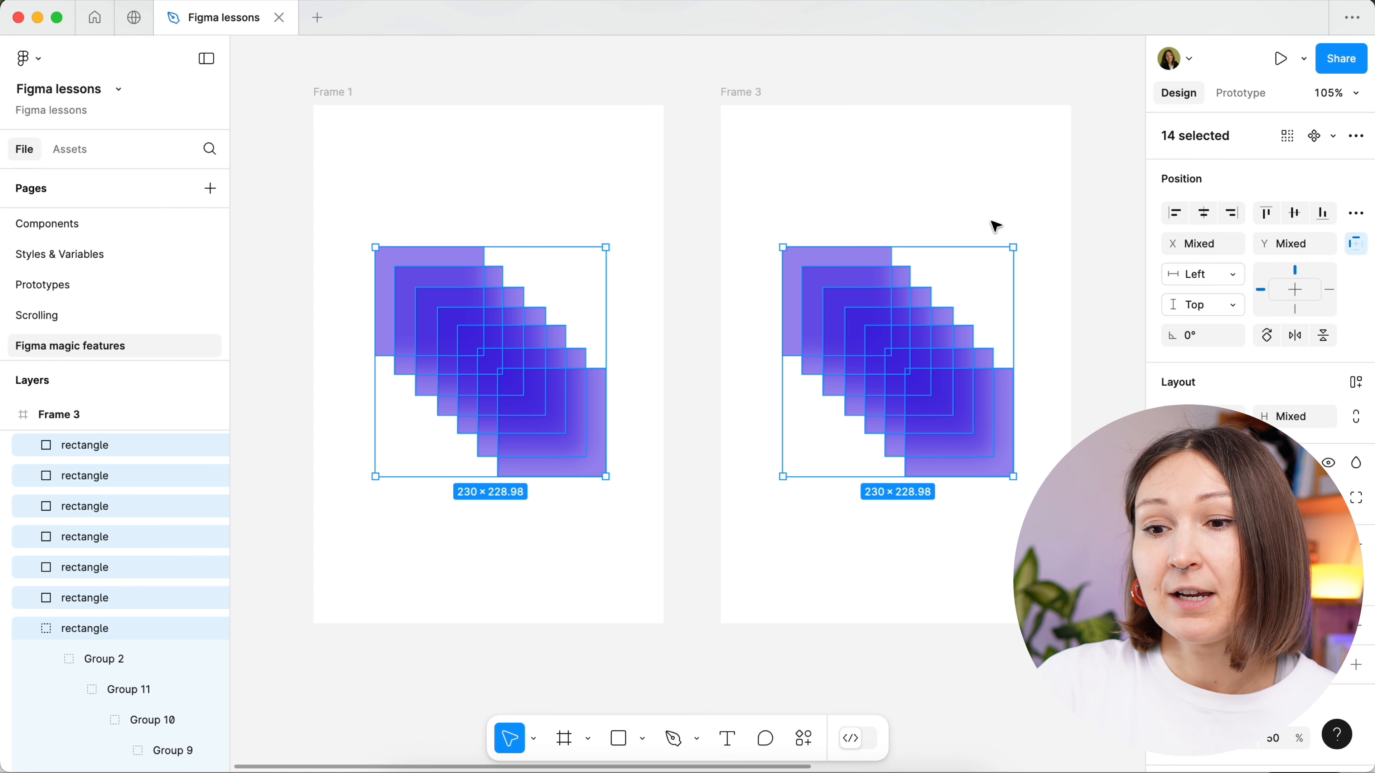
# - Delete Frame 3, then select the frontmost square in Frame 1 and try to select its matching layers
pyautogui.click(1095, 221)
pyautogui.click(760, 94)
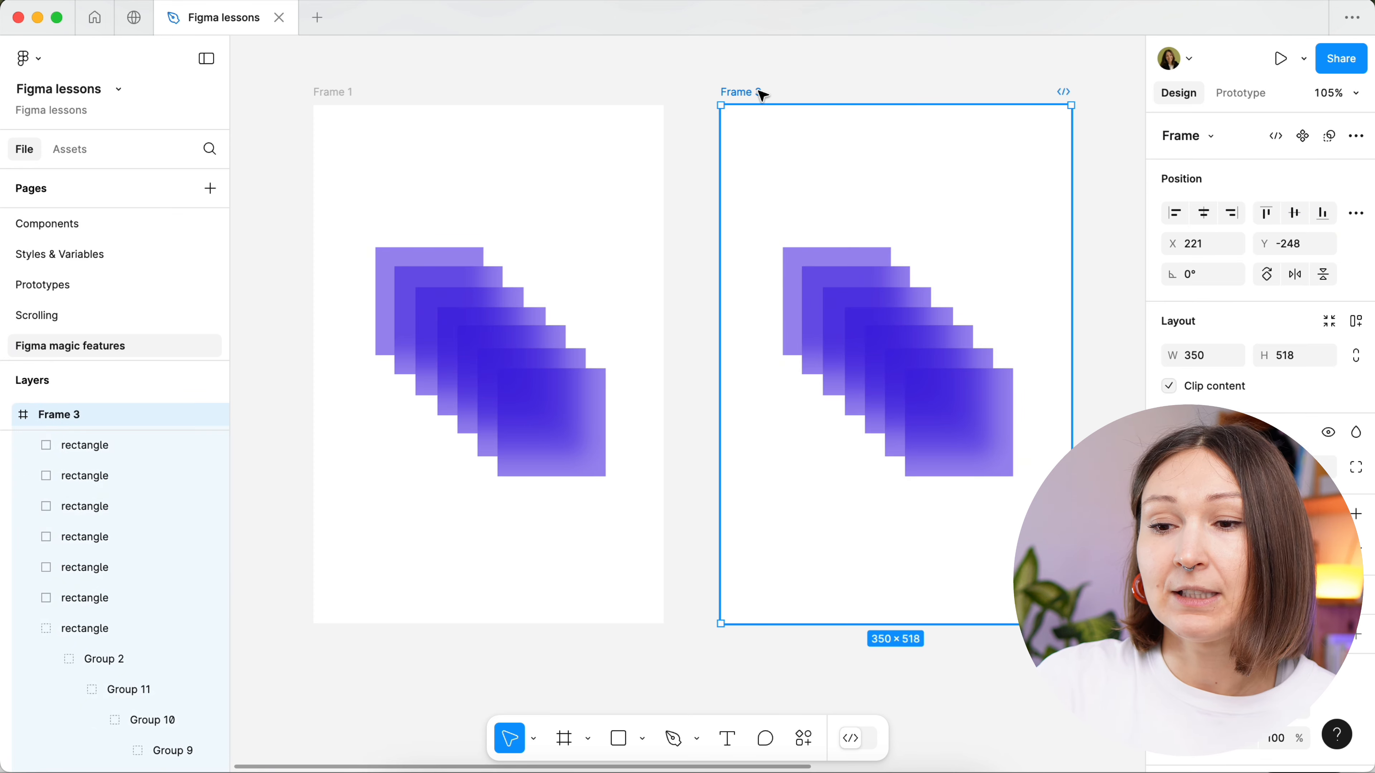
pyautogui.press('Delete')
pyautogui.hscroll(-5, 761, 138)
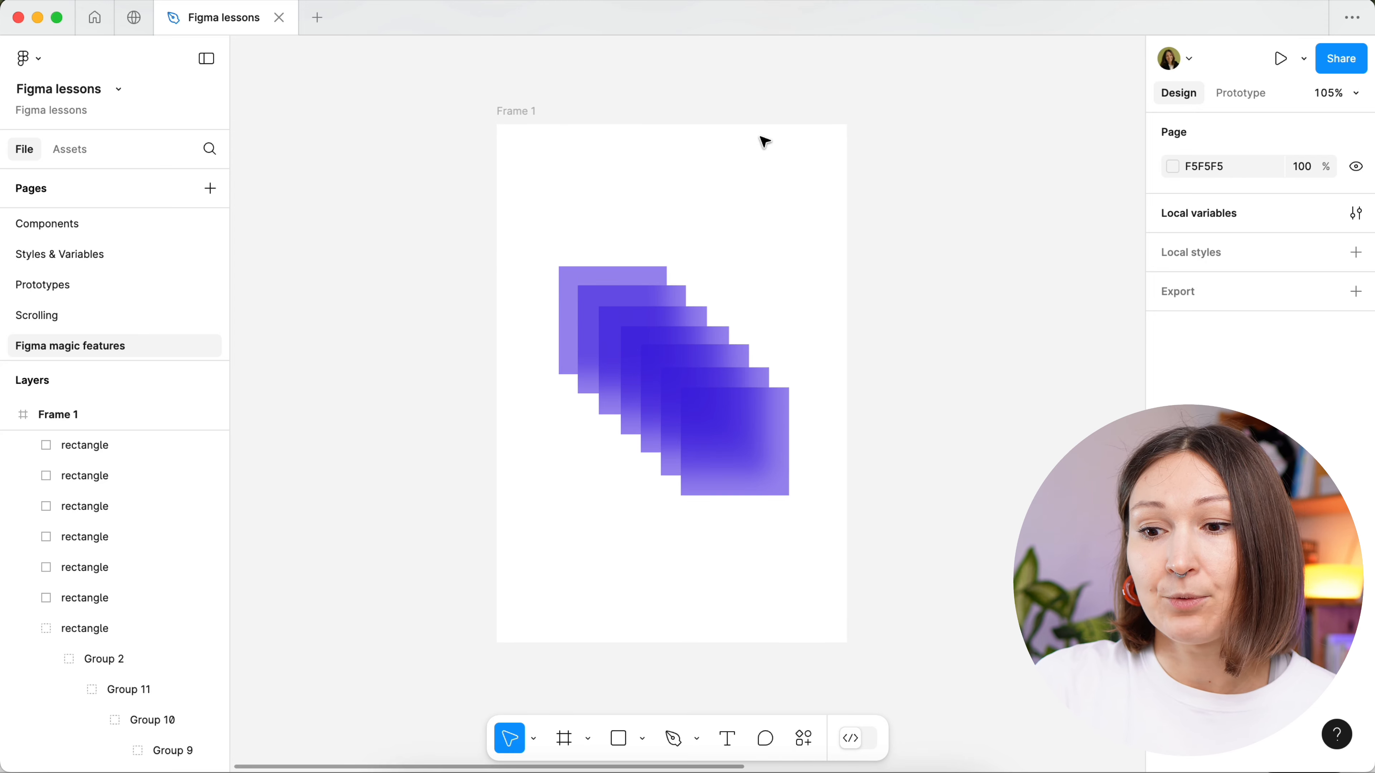
pyautogui.click(758, 426)
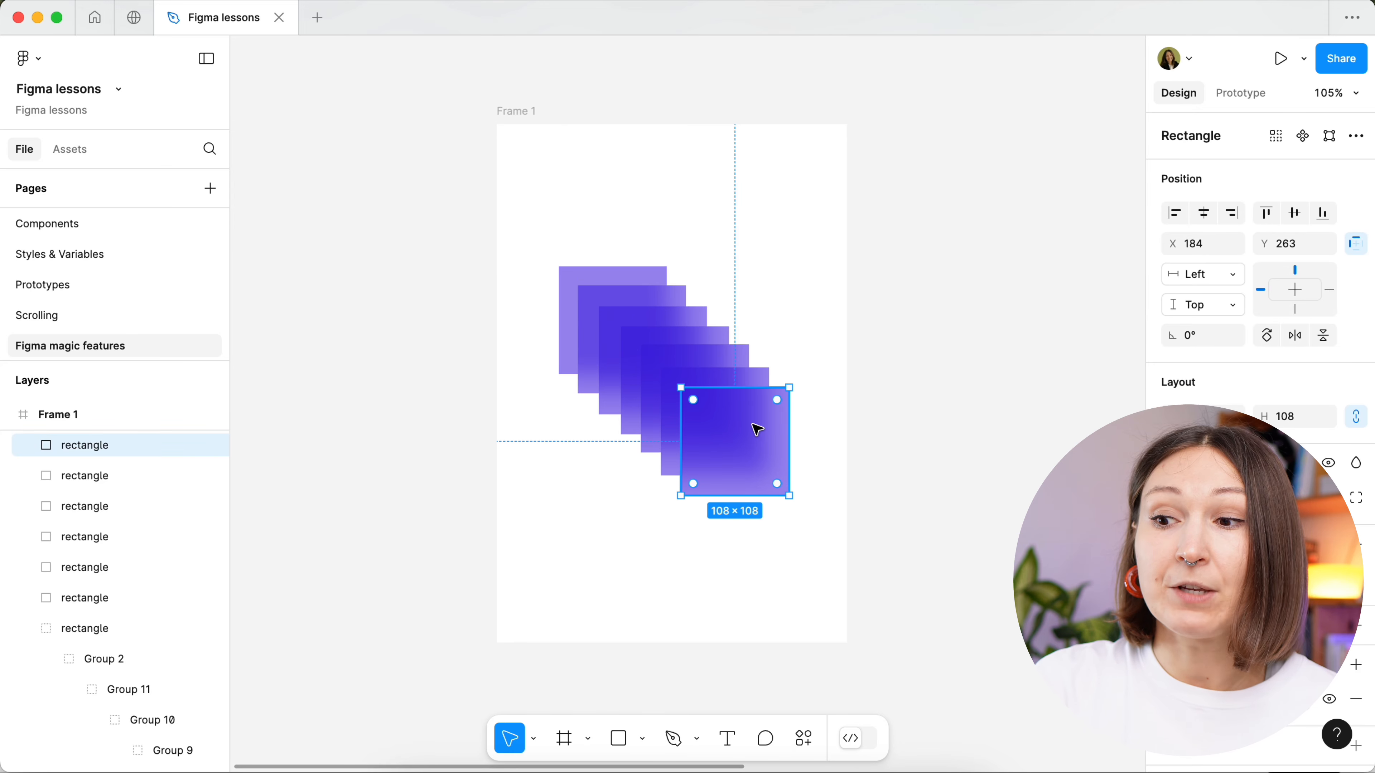
pyautogui.click(1278, 139)
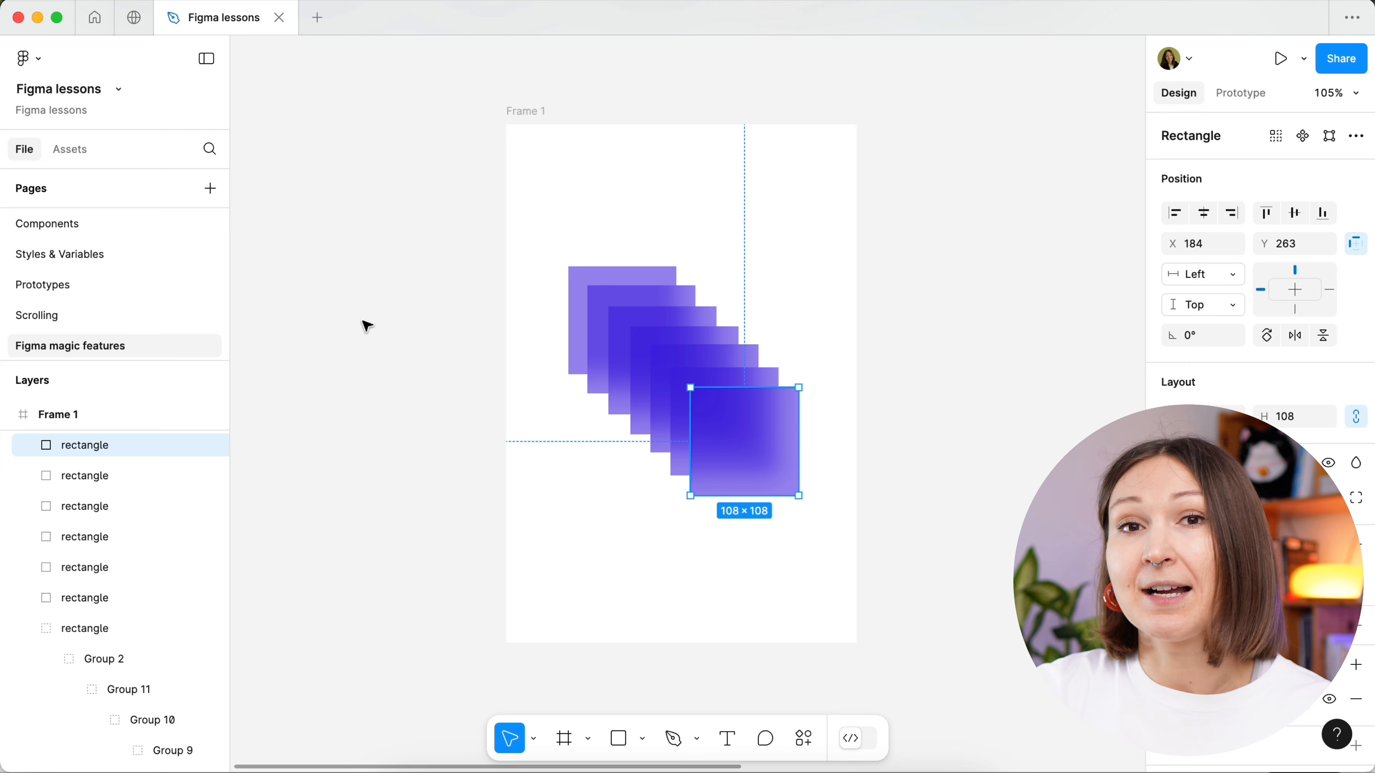
# - Select Frame 1, zoom to the next frame, and return to the previous one
pyautogui.click(515, 118)
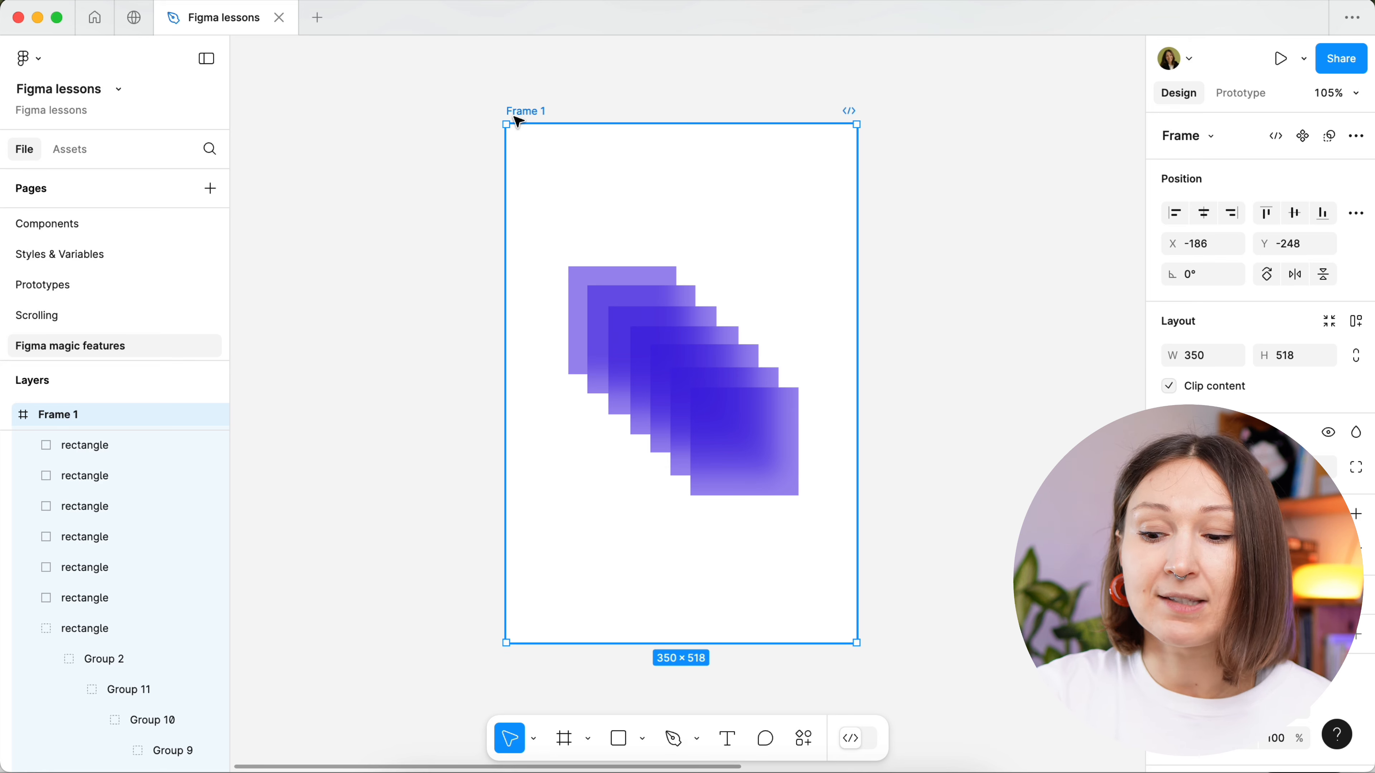
pyautogui.press('n')
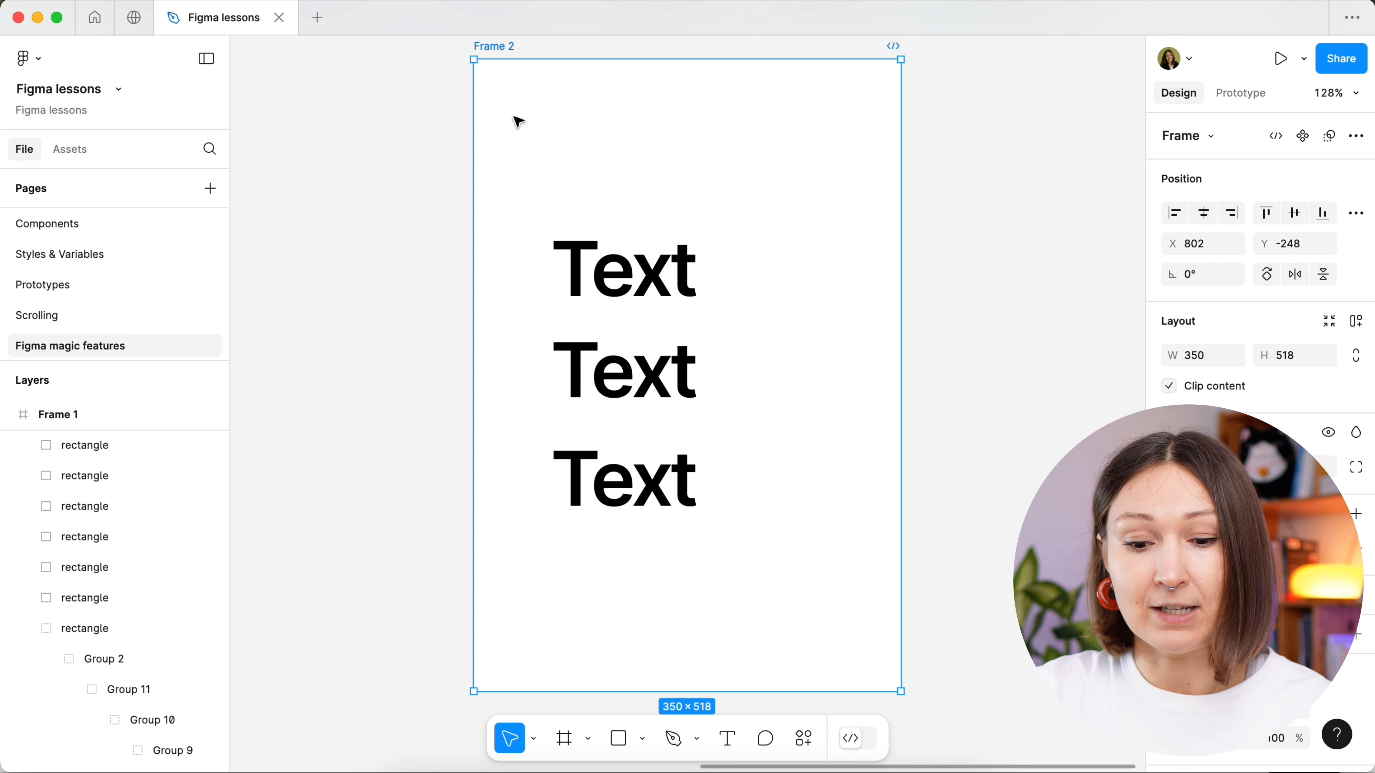
pyautogui.hotkey('shift', 'n')
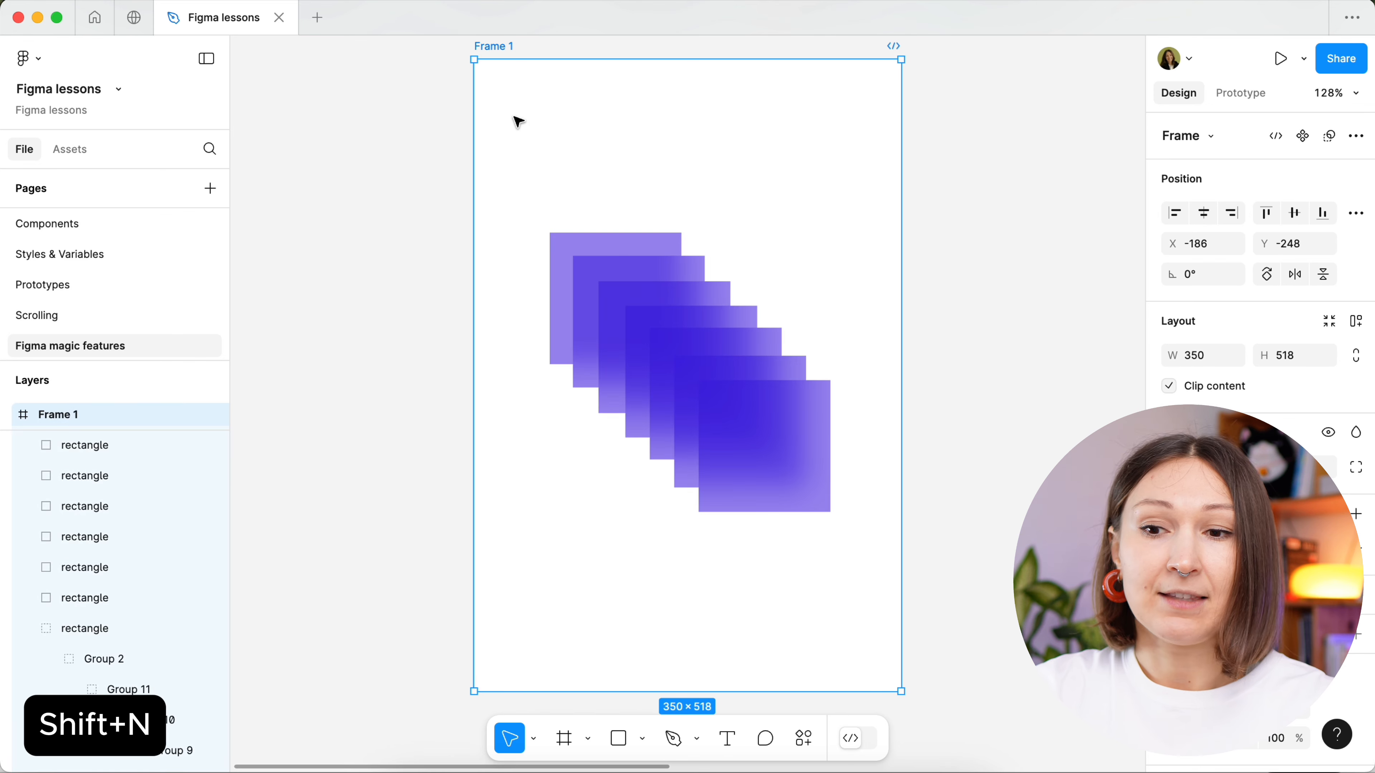
# - Zoom out to view Frame 1 and Frame 2 side by side, and fit the selected Frame 1 to the view
pyautogui.scroll(-5, 518, 121)
pyautogui.hscroll(3, 519, 122)
pyautogui.scroll(2, 519, 122)
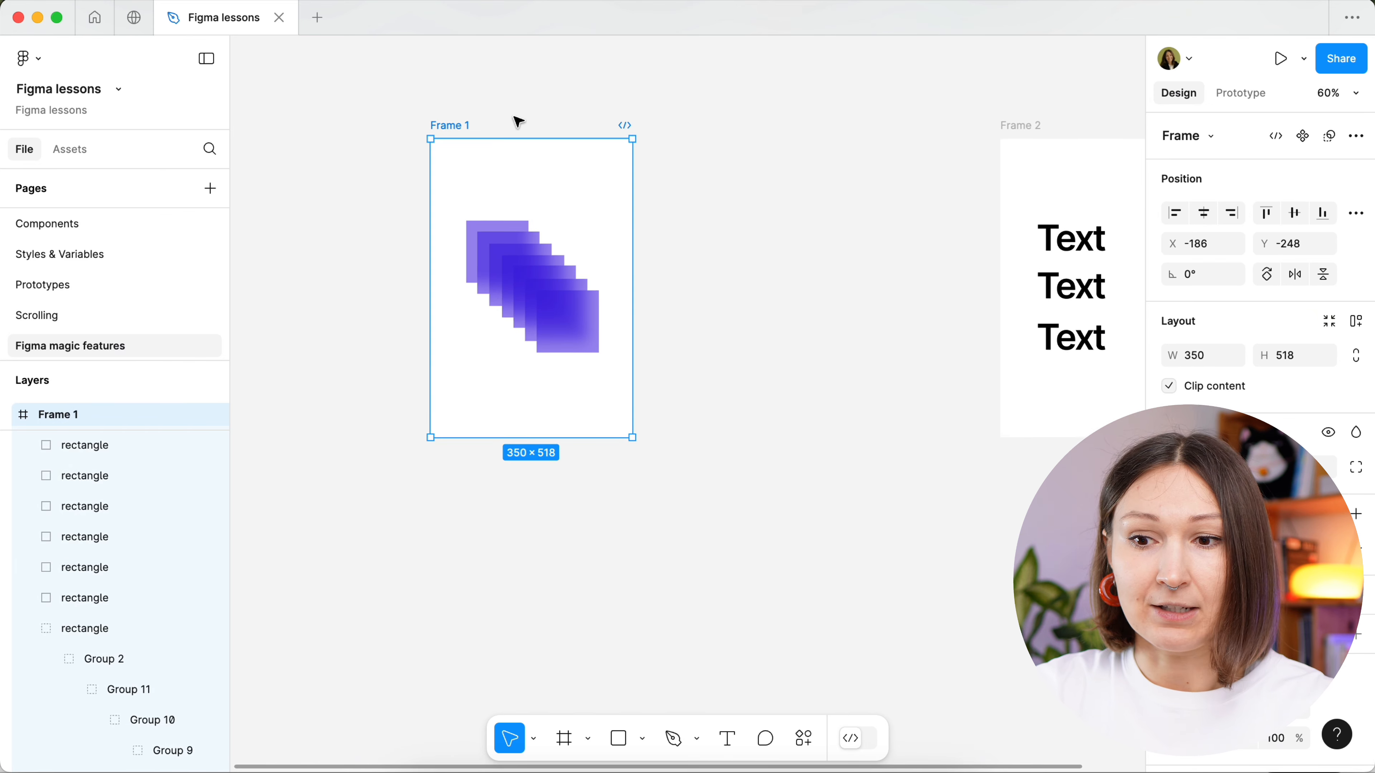
pyautogui.hscroll(1, 514, 117)
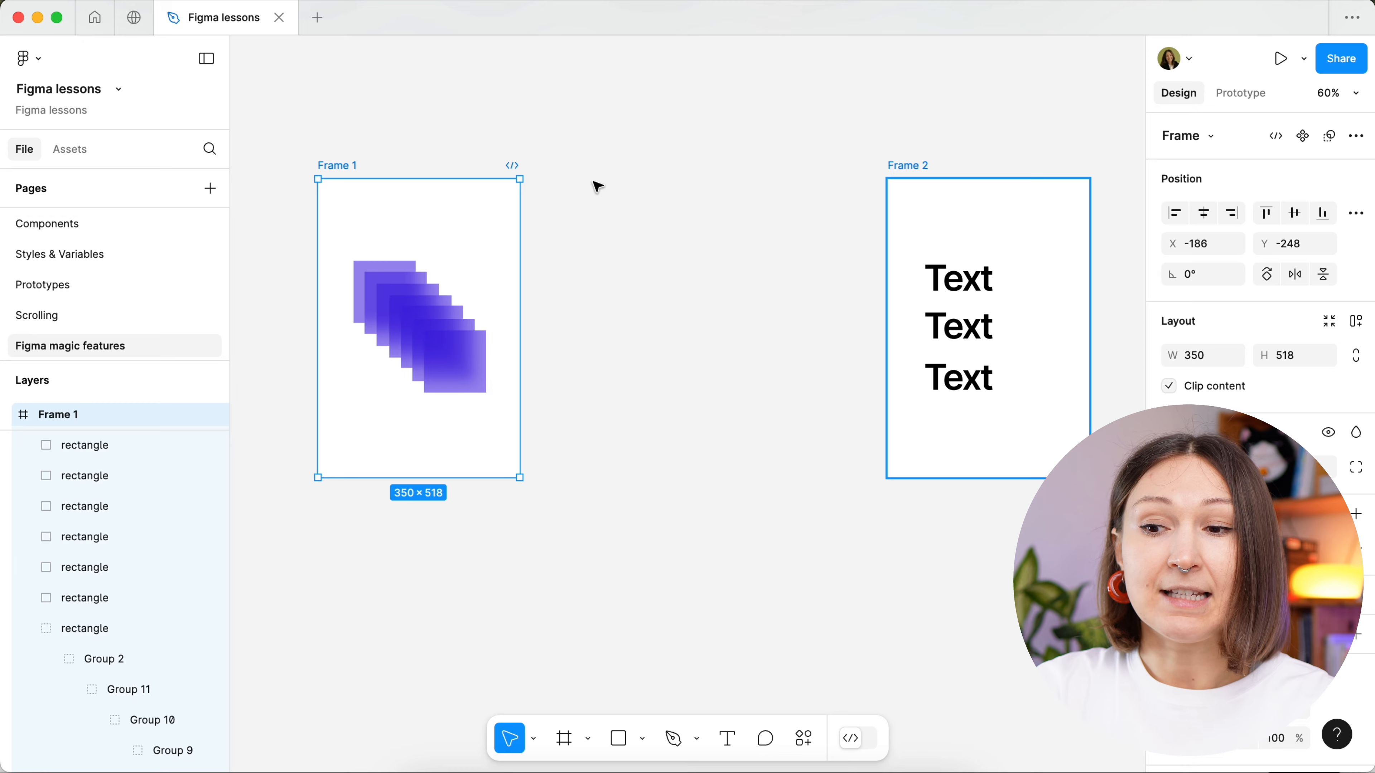
pyautogui.hotkey('shift', '2')
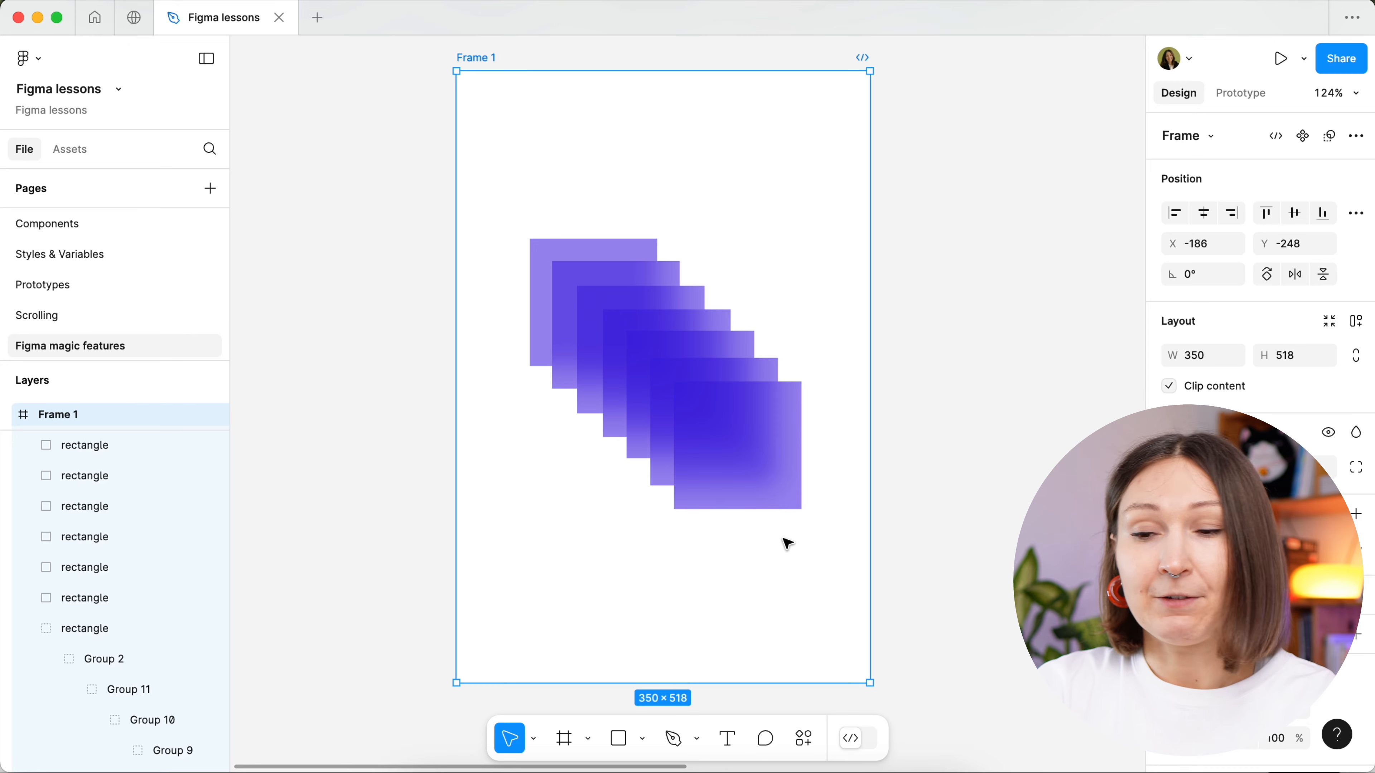
# - Pan from Frame 1 to Frame 2 and back, and then zoom between them with next and previous frame navigation, ending on Frame 2
pyautogui.hscroll(10, 788, 543)
pyautogui.hscroll(-2, 788, 543)
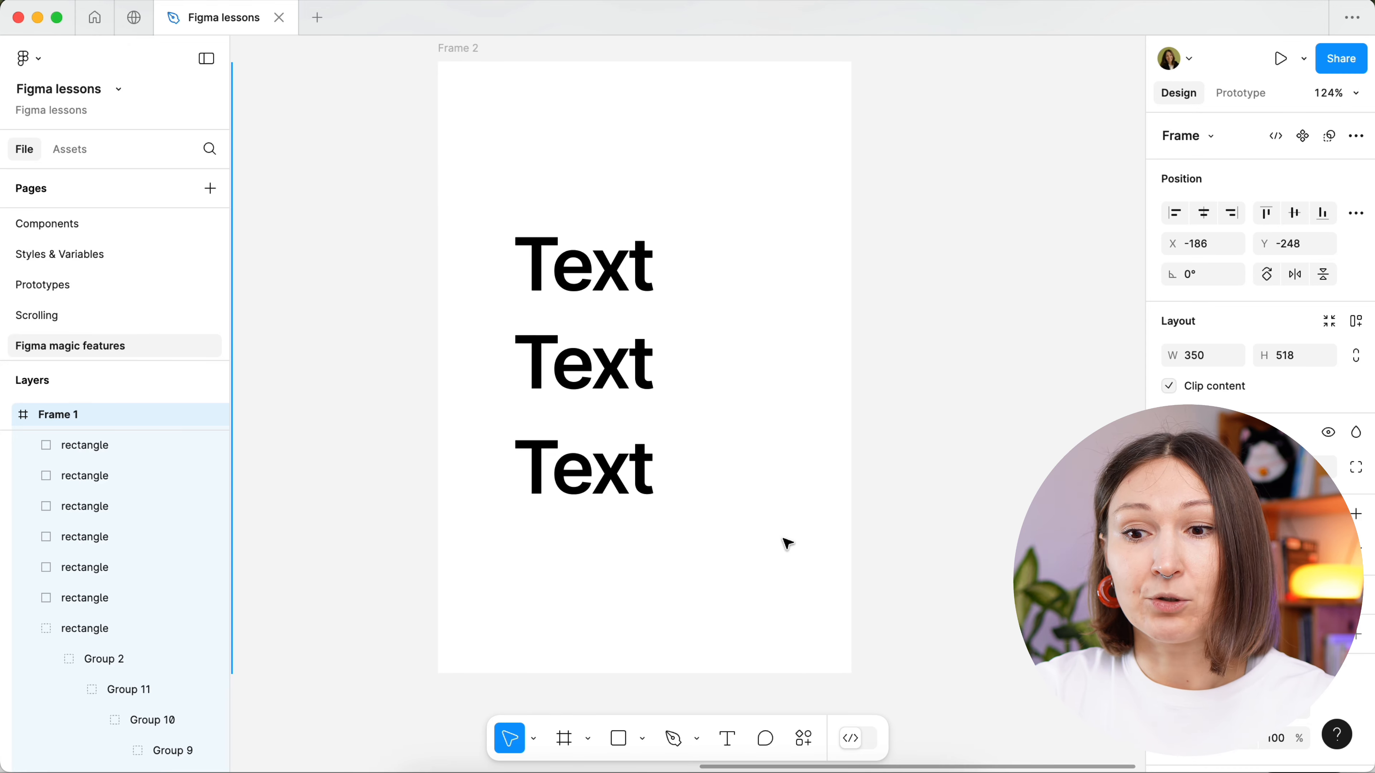
pyautogui.hscroll(-15, 788, 543)
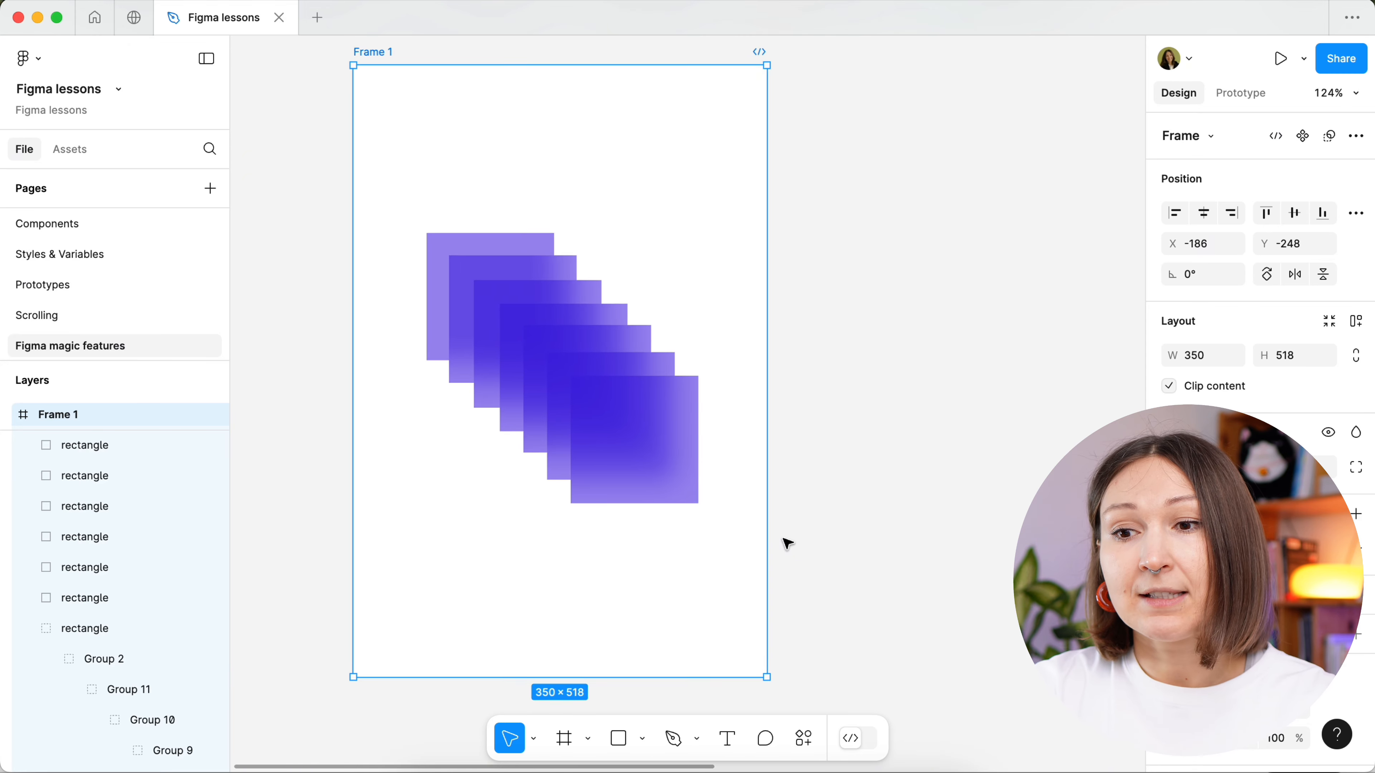
pyautogui.press('n')
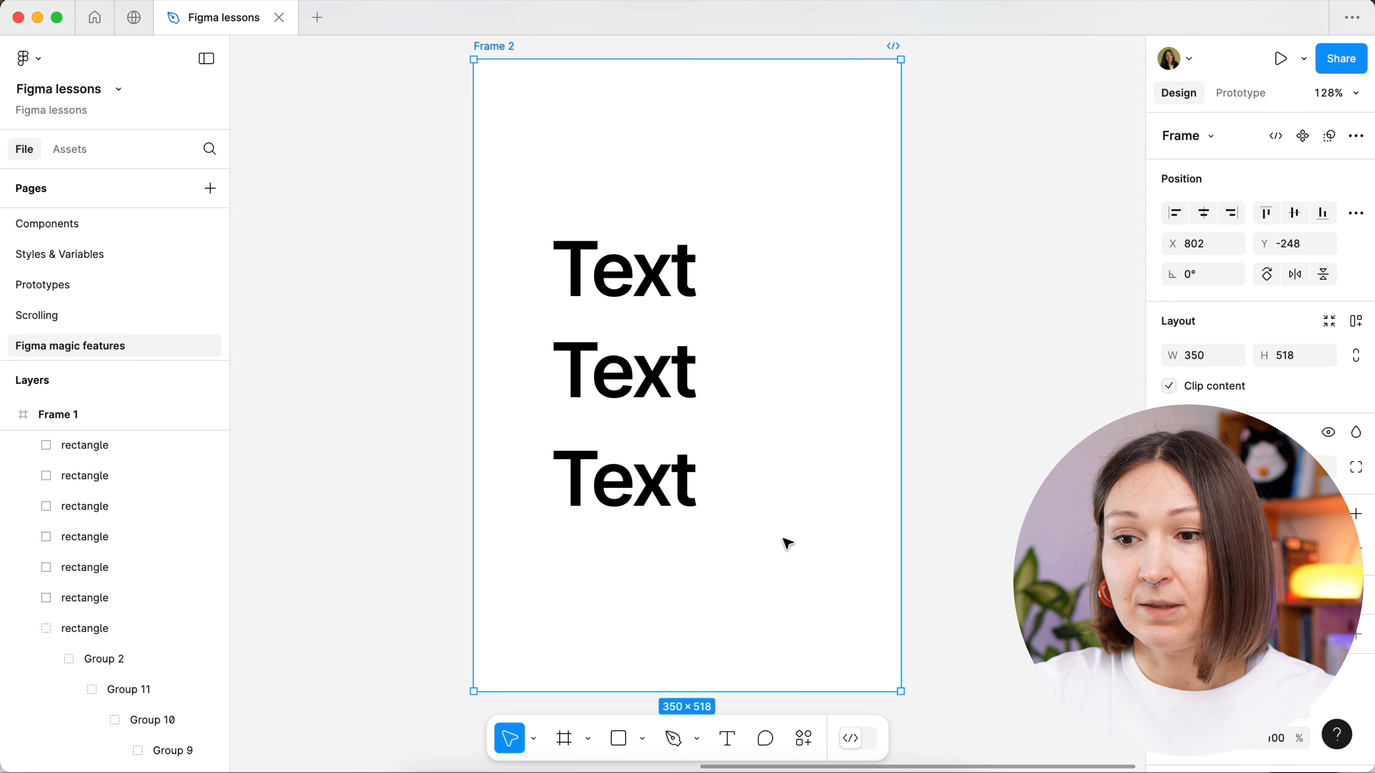
pyautogui.hotkey('shift', 'n')
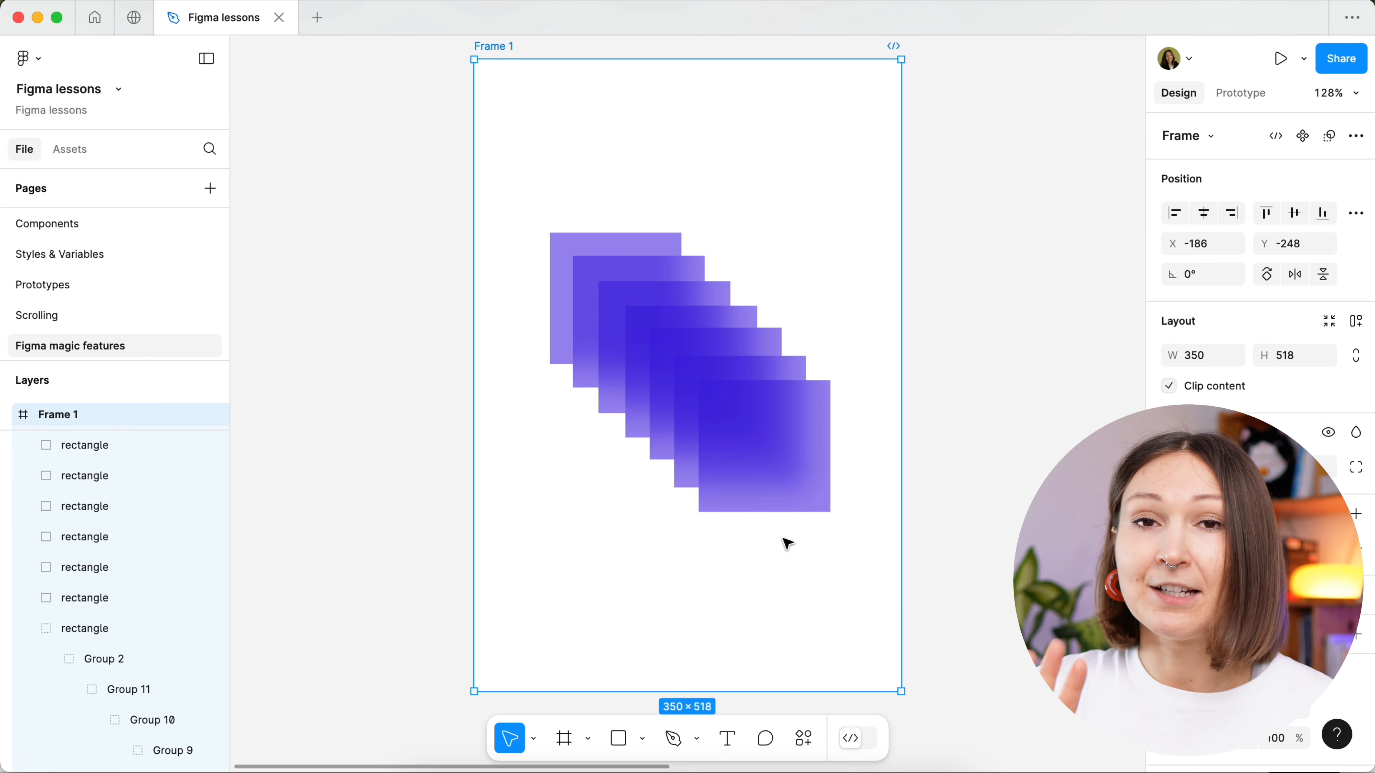
pyautogui.press('n')
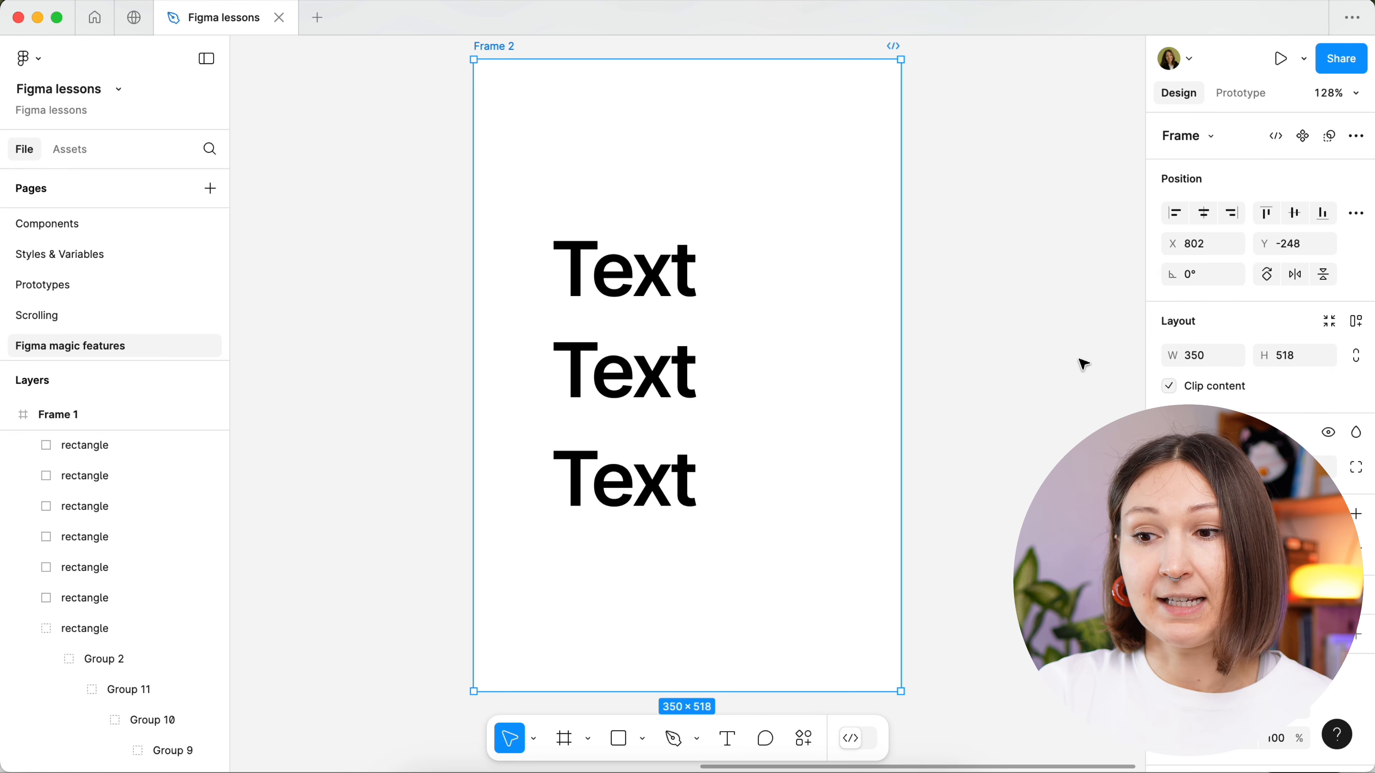
# - Select all three text layers in Frame 2 and replace their content with "Hello" in one edit
pyautogui.click(978, 247)
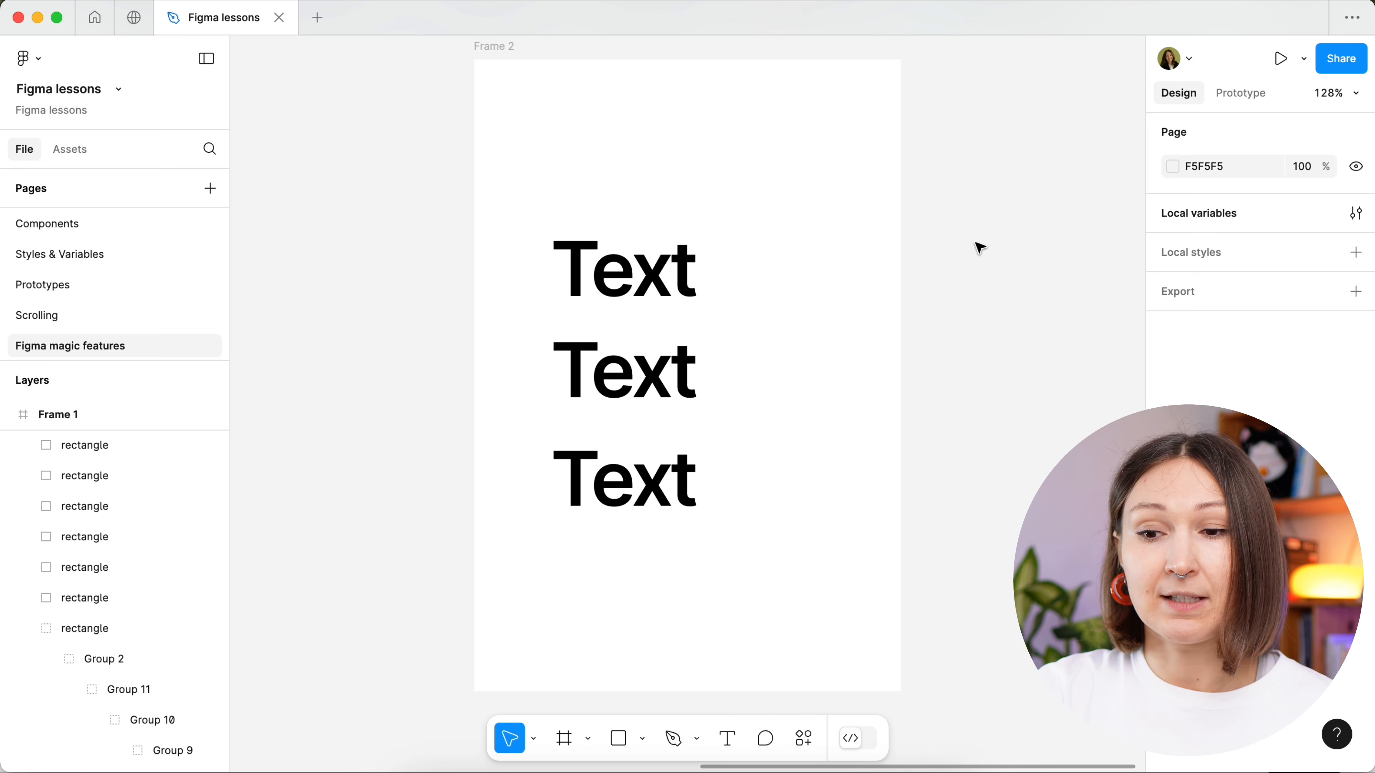
pyautogui.moveTo(967, 217); pyautogui.dragTo(582, 559)
pyautogui.press('Return')
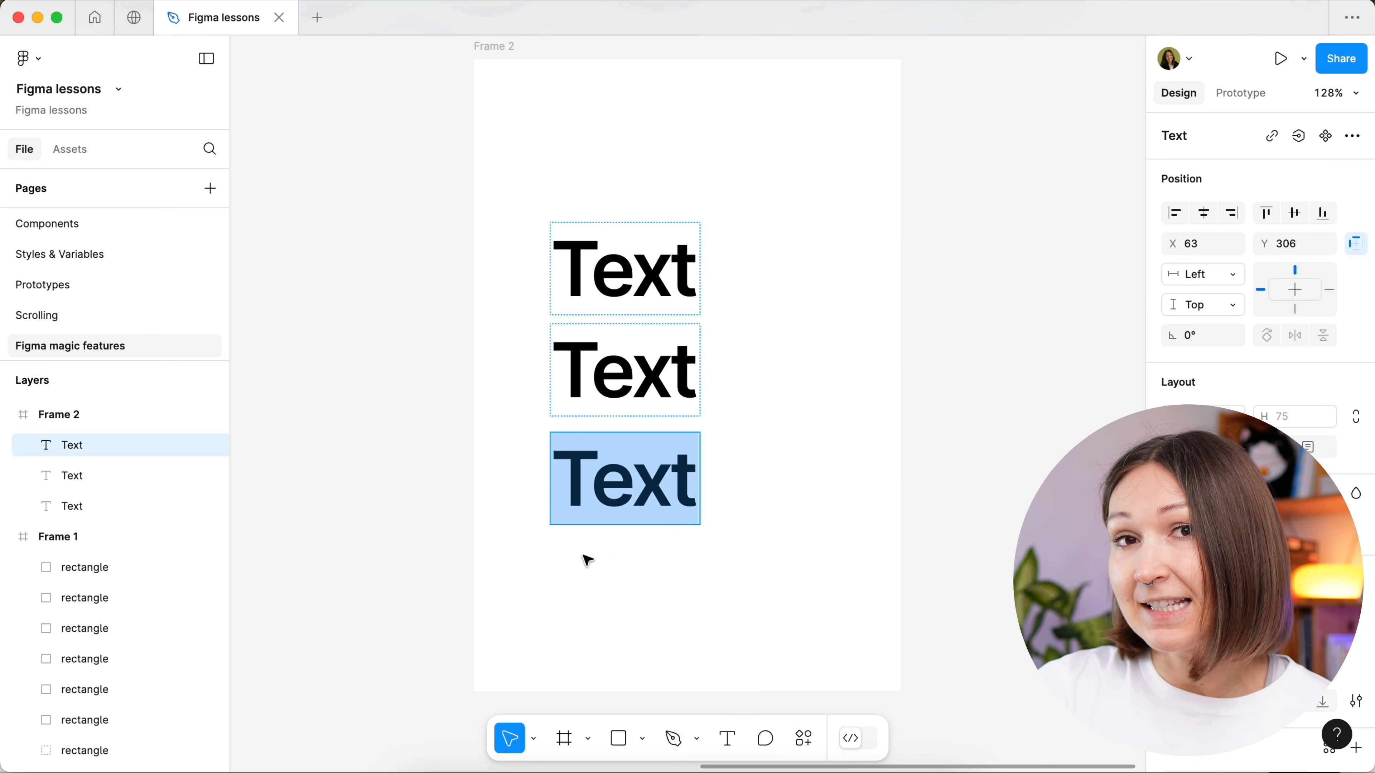
pyautogui.write('Hello')
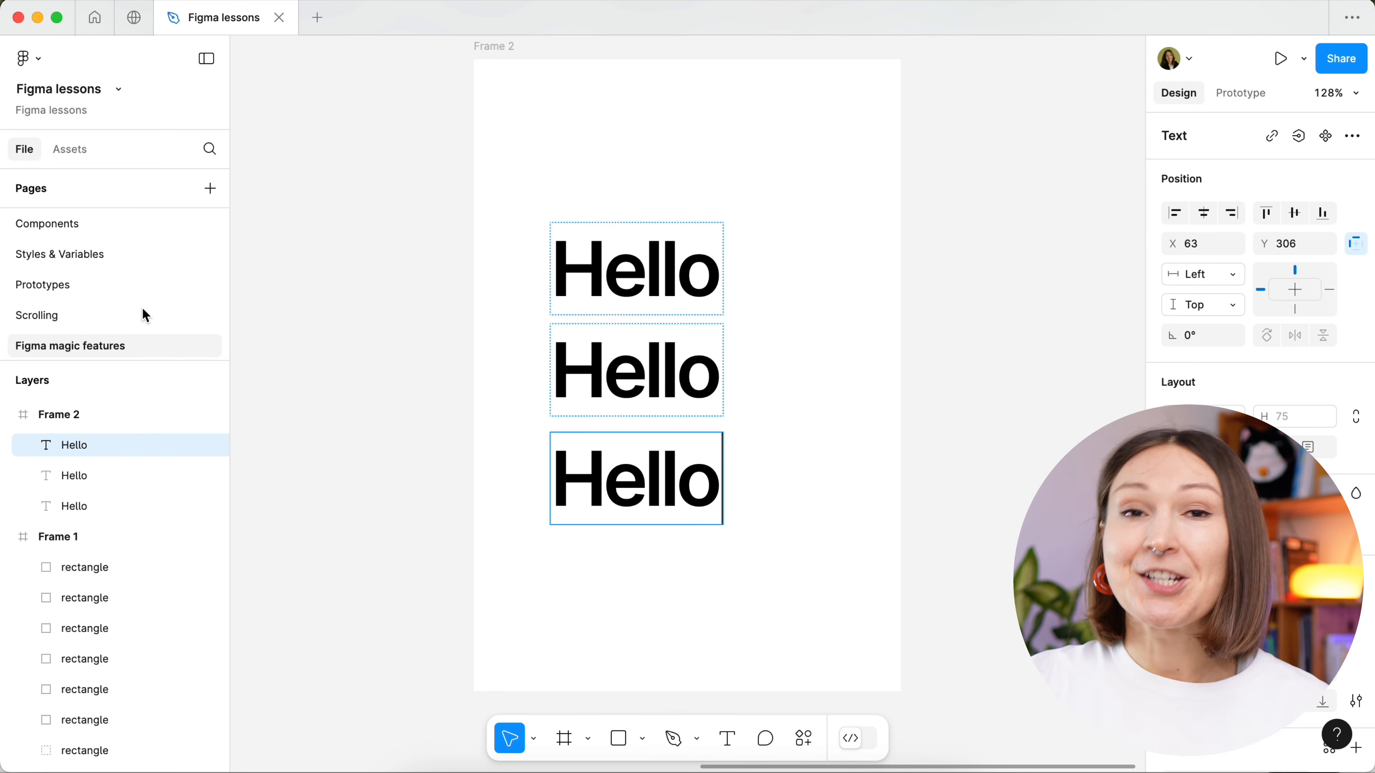
# - Open the Figma lessons file in a split tab and close the second copy
pyautogui.rightClick(248, 34)
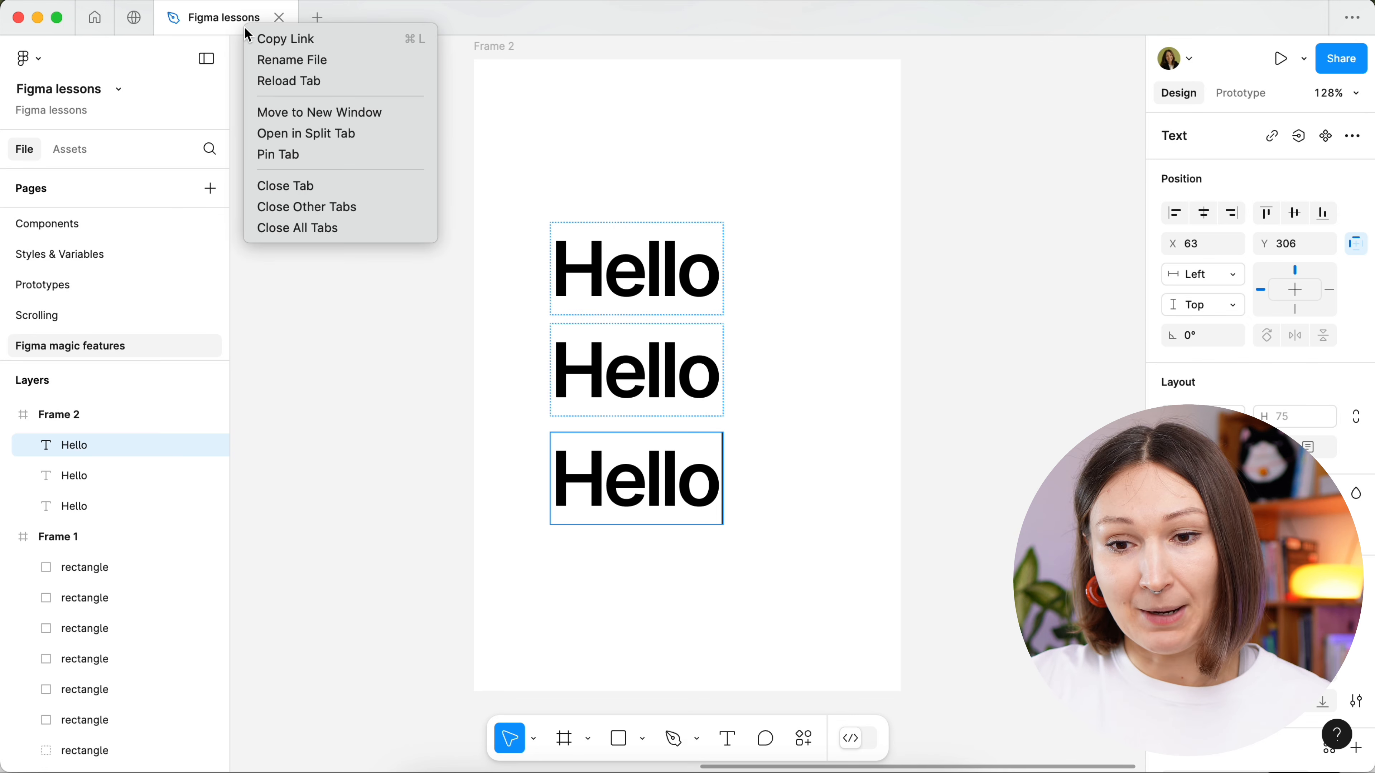
pyautogui.click(283, 134)
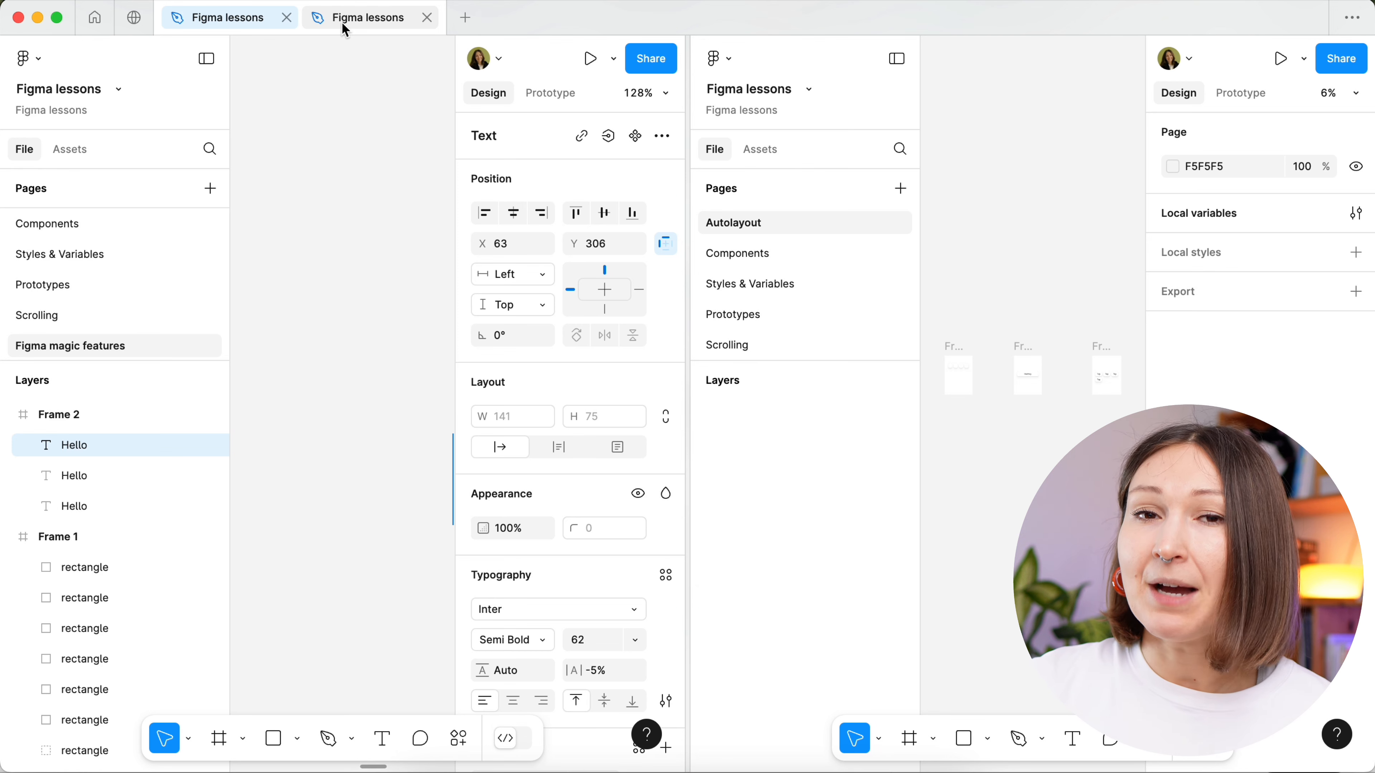
pyautogui.click(427, 17)
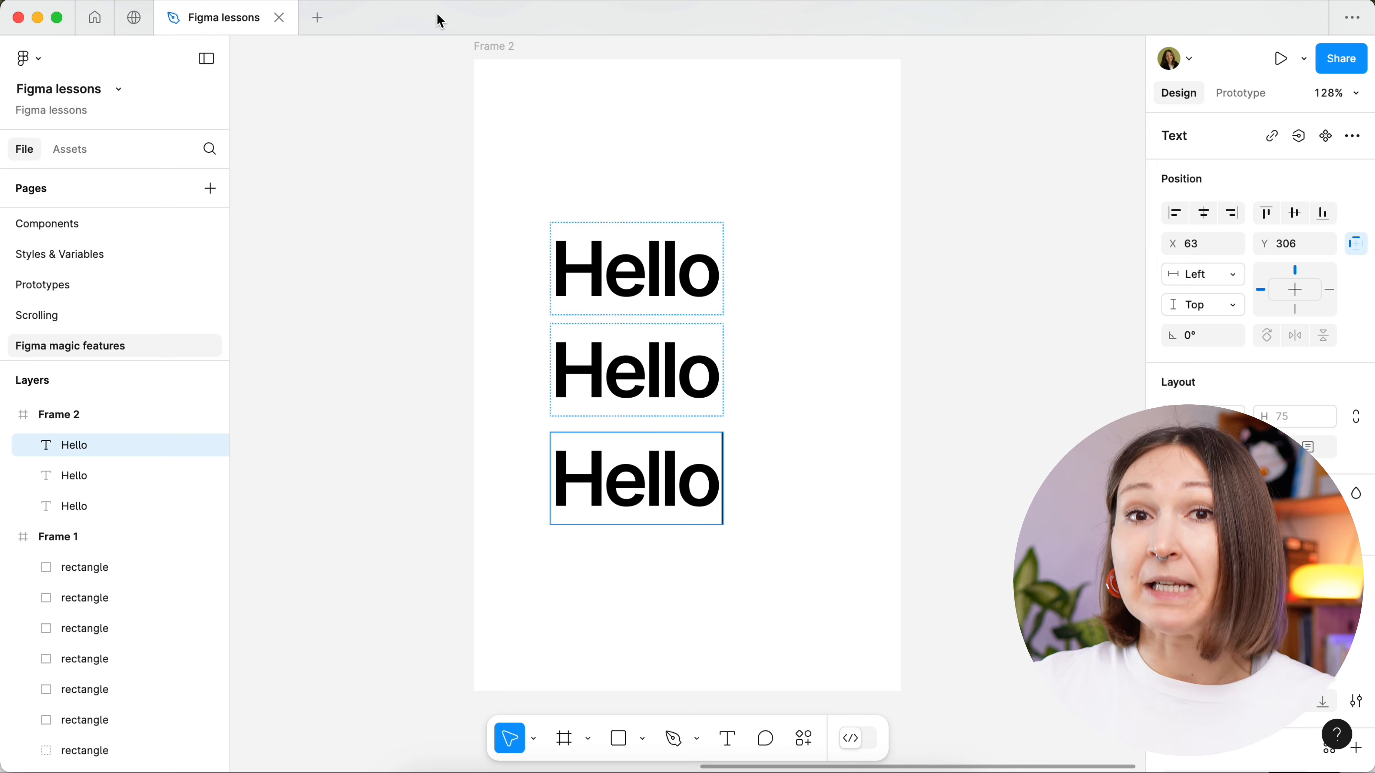
# - Create a new untitled design file in a separate tab next to Figma lessons
pyautogui.click(319, 18)
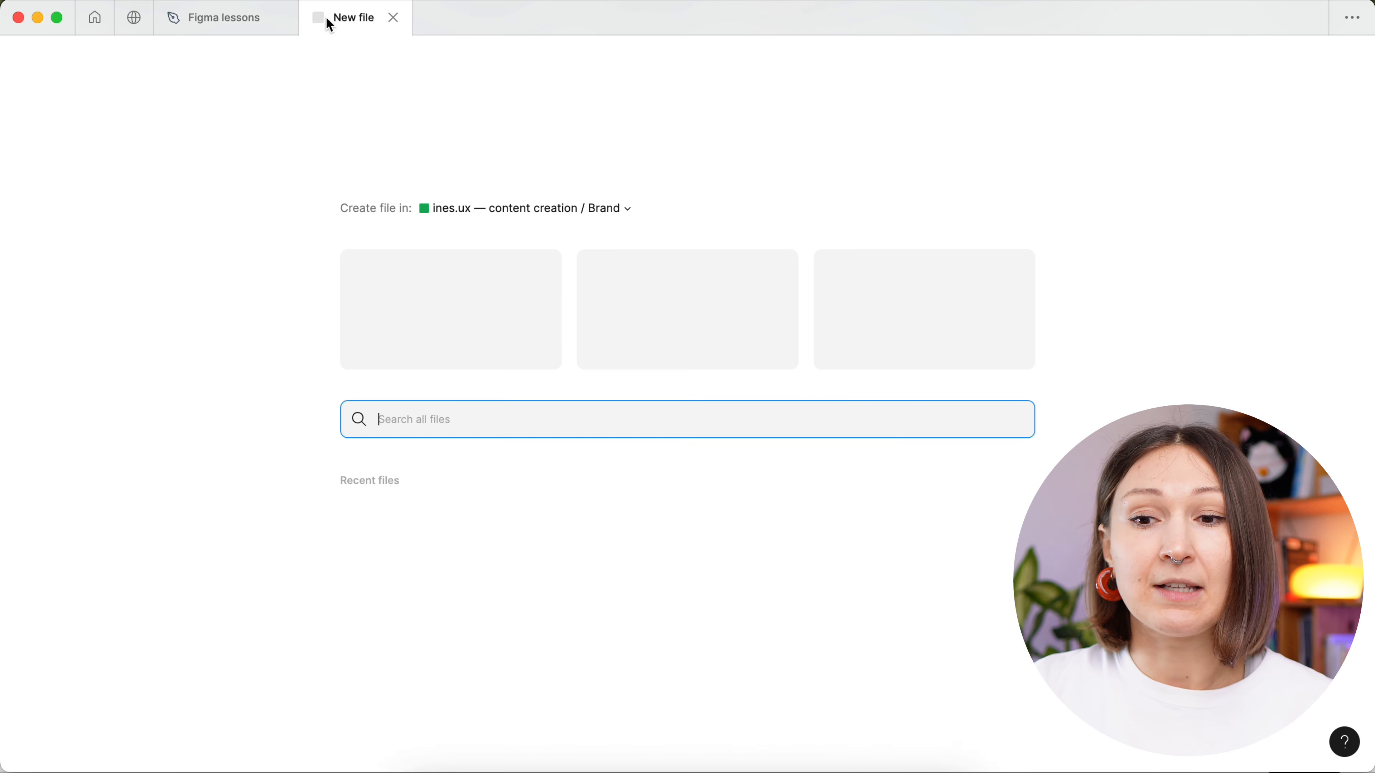
pyautogui.click(435, 266)
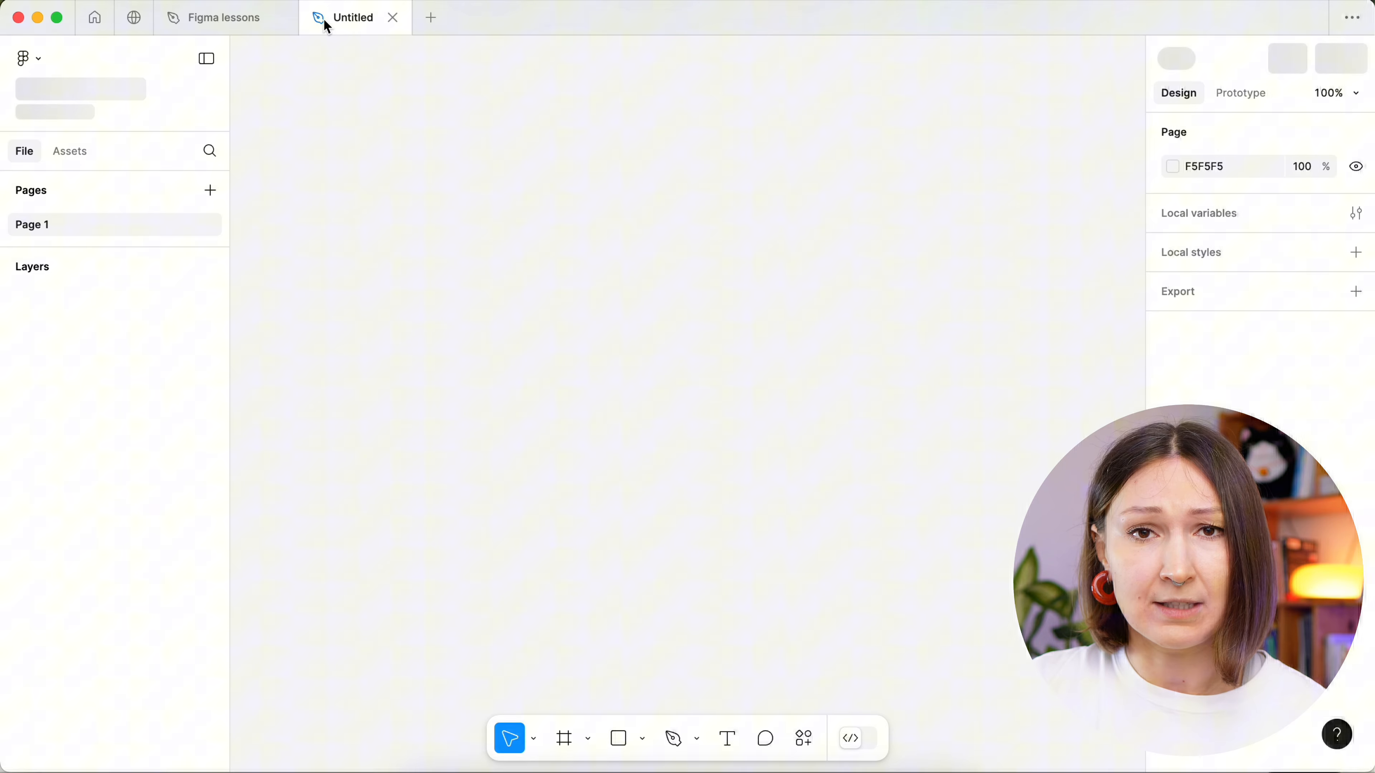
pyautogui.moveTo(325, 25); pyautogui.dragTo(291, 22)
pyautogui.rightClick(333, 21)
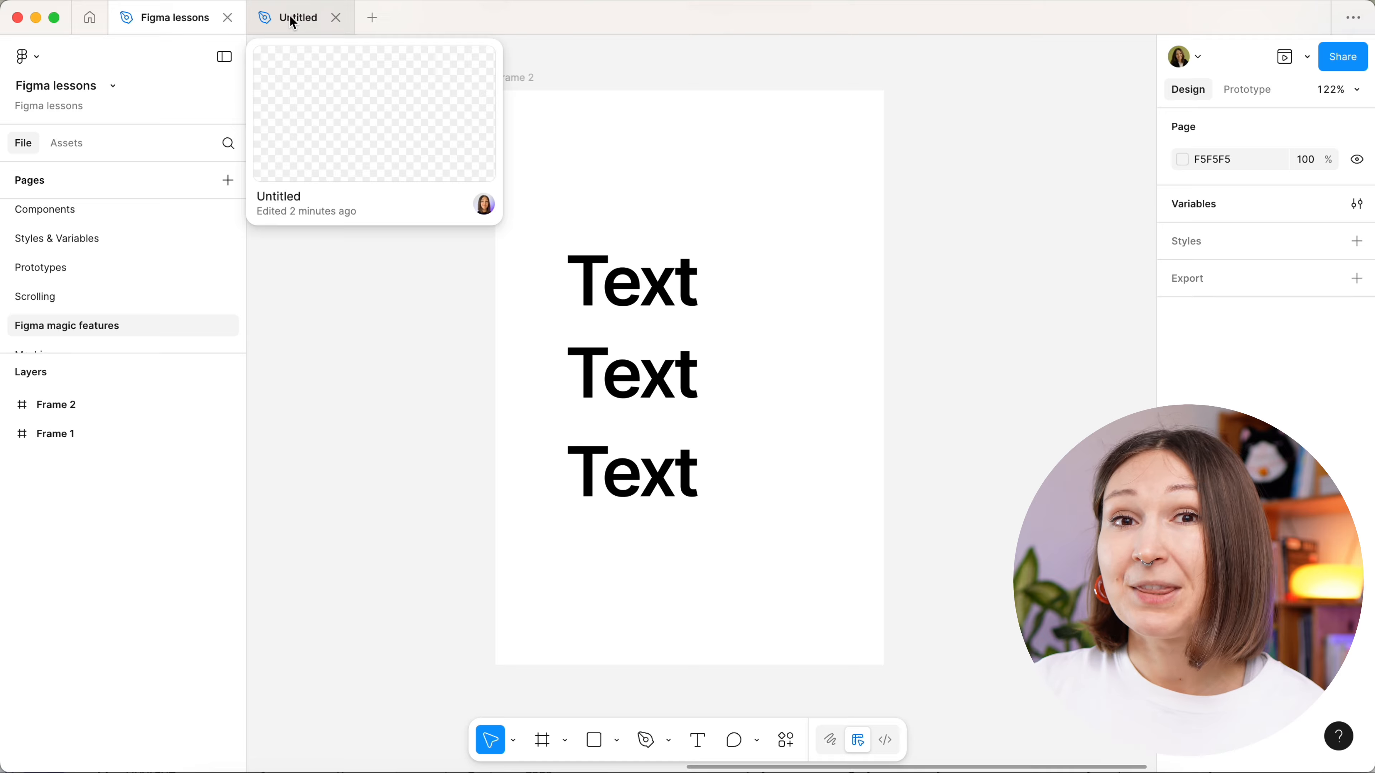
# - Place the Untitled file in a split view beside Figma lessons and close the Untitled tab
pyautogui.click(289, 22)
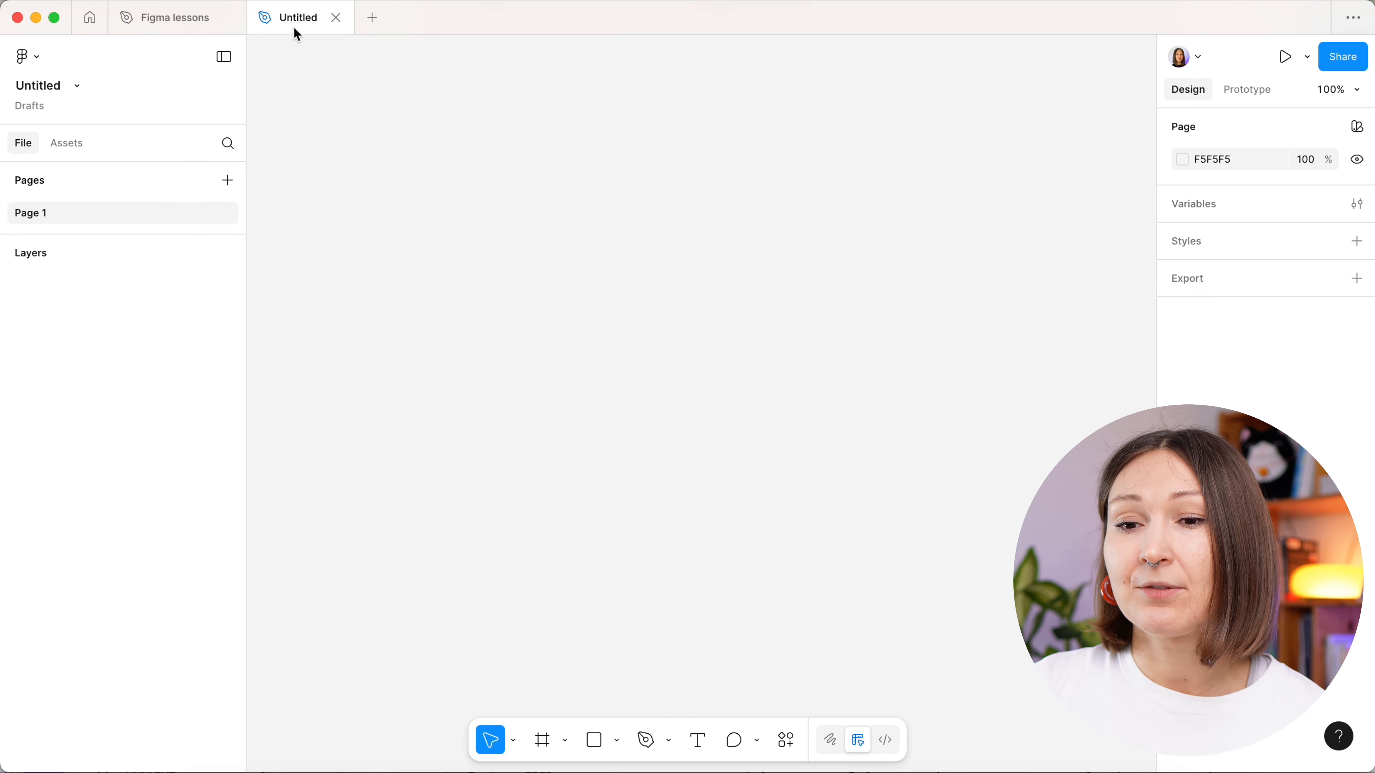
pyautogui.moveTo(294, 30); pyautogui.dragTo(875, 168)
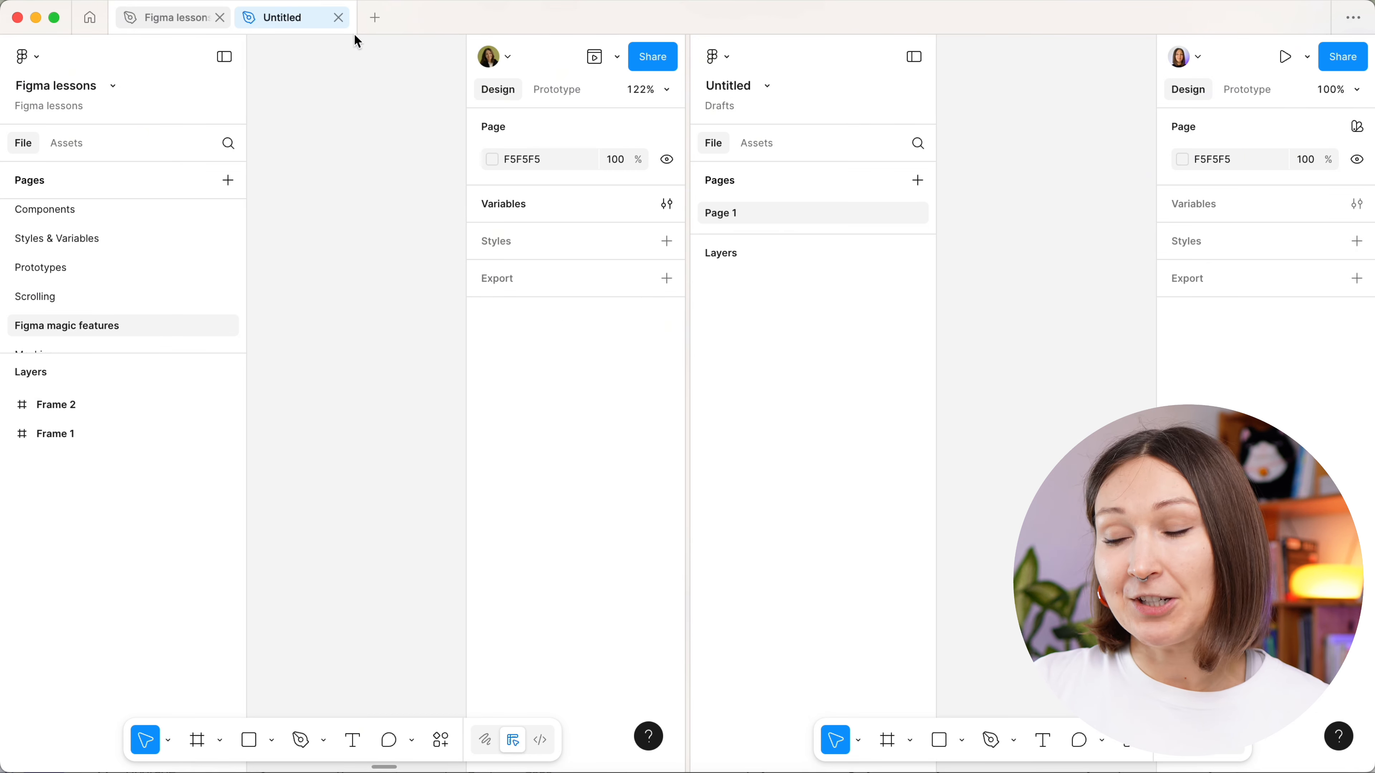
pyautogui.click(338, 17)
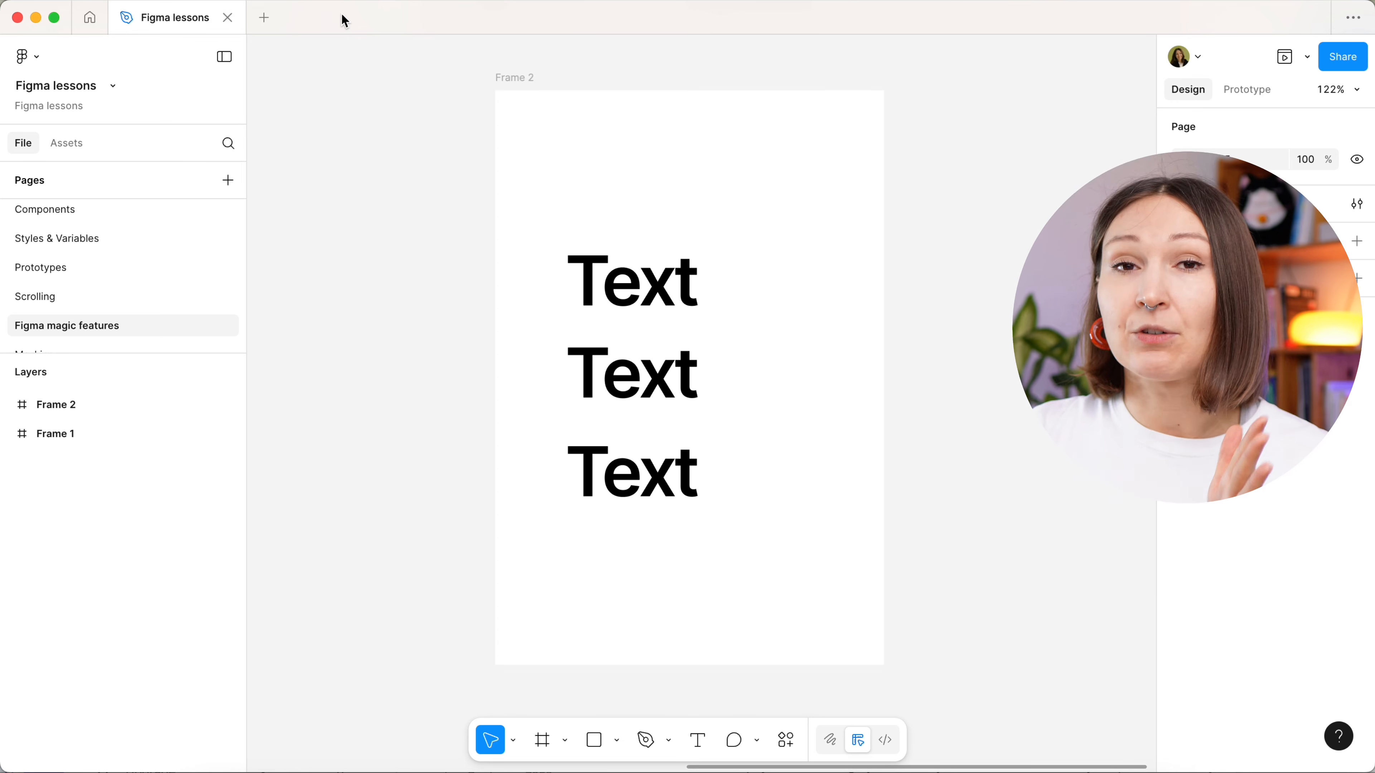
# - Open the keyboard shortcuts reference and look through the Tools, View, Zoom, Text and Shape categories
pyautogui.click(1342, 737)
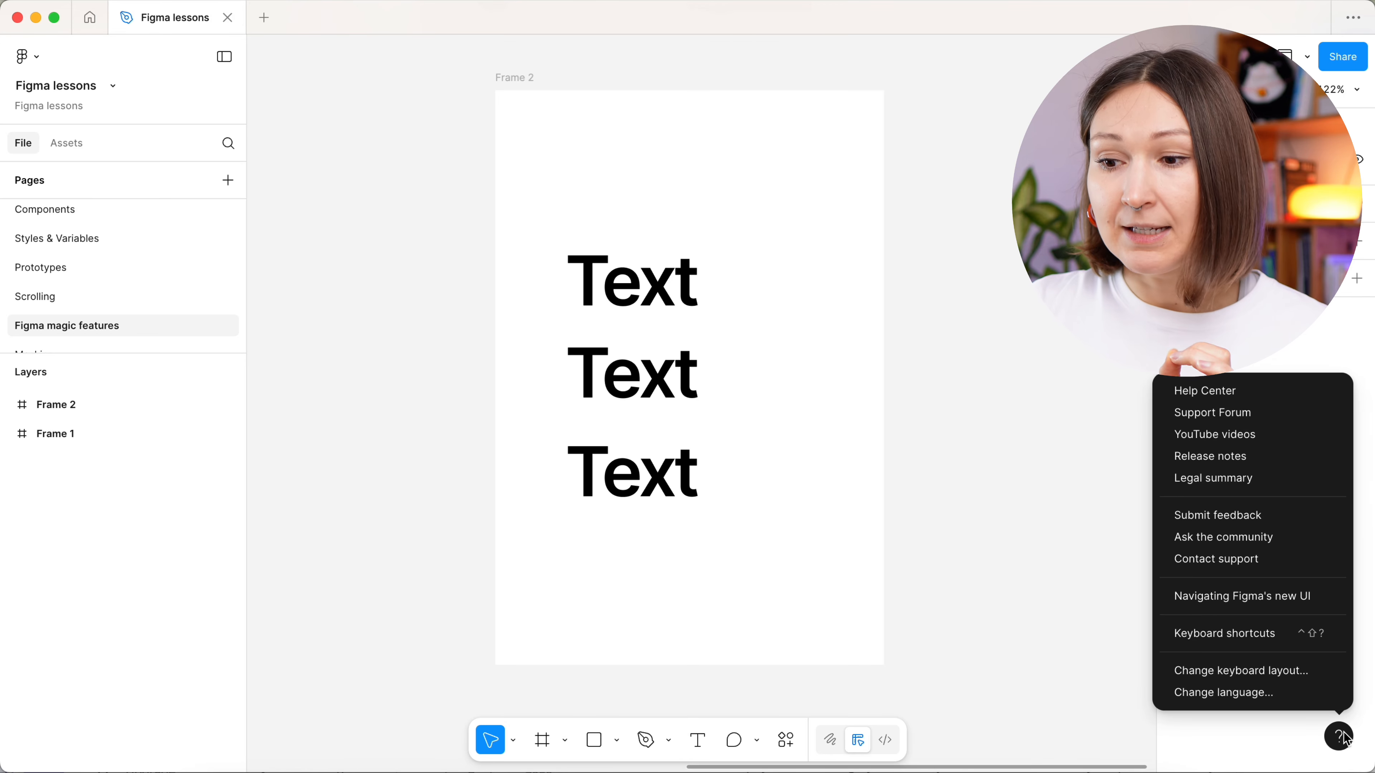
pyautogui.click(1310, 637)
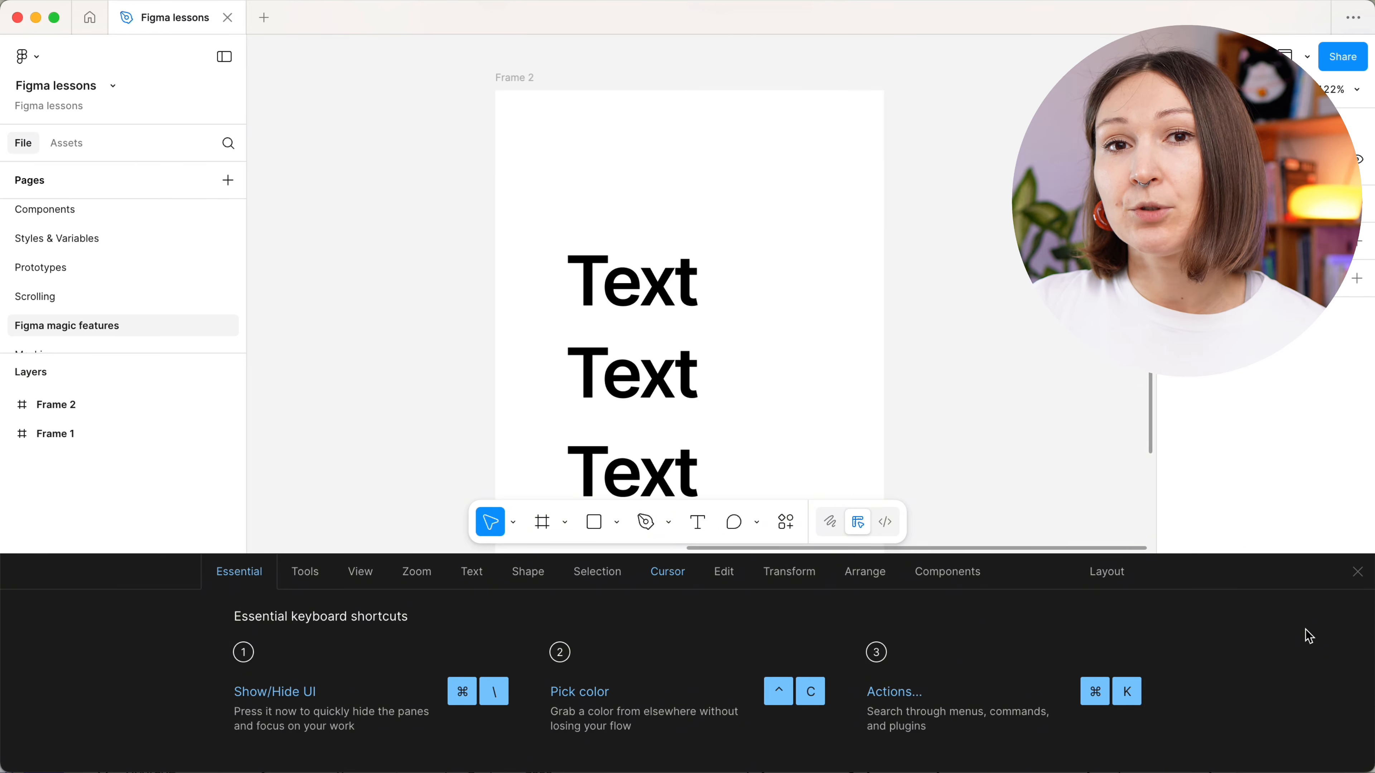
pyautogui.click(317, 574)
pyautogui.click(353, 574)
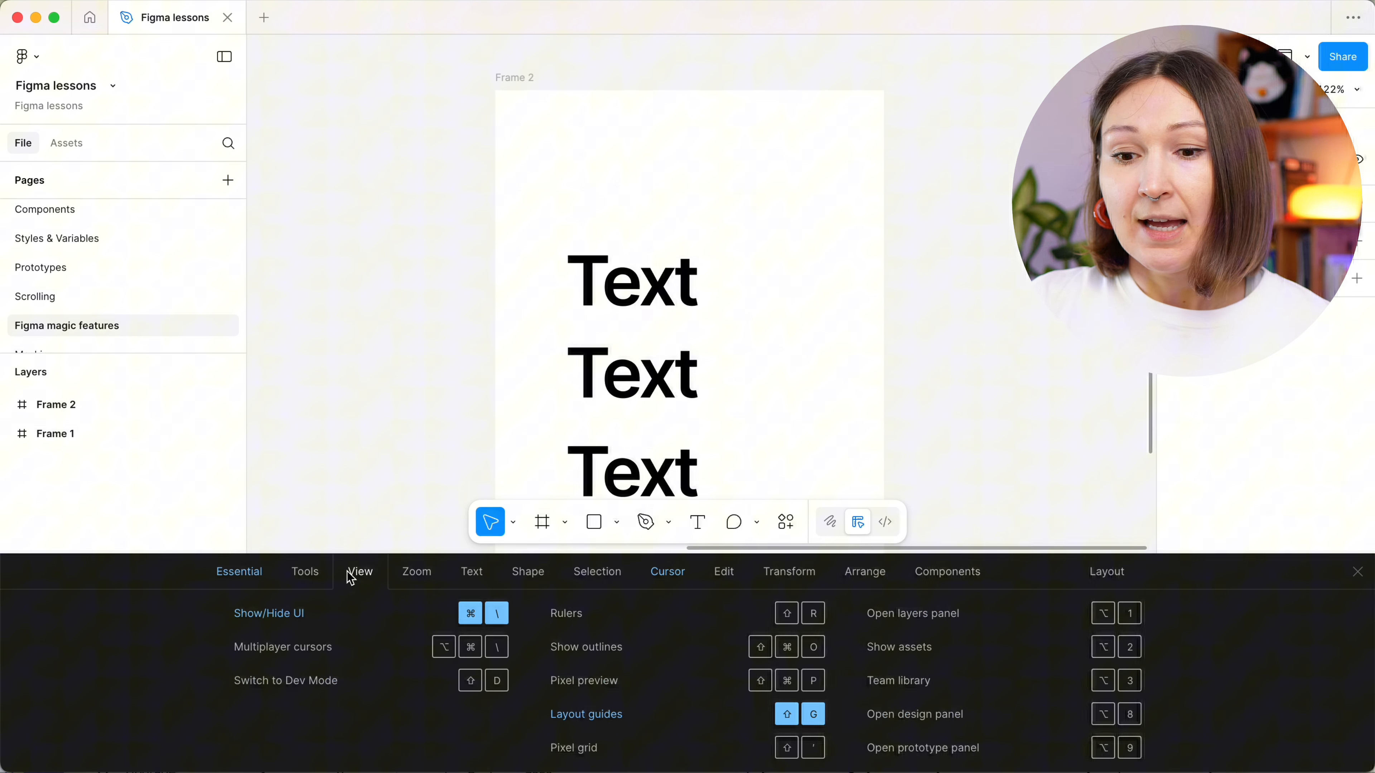
pyautogui.click(416, 574)
pyautogui.click(468, 576)
pyautogui.click(522, 579)
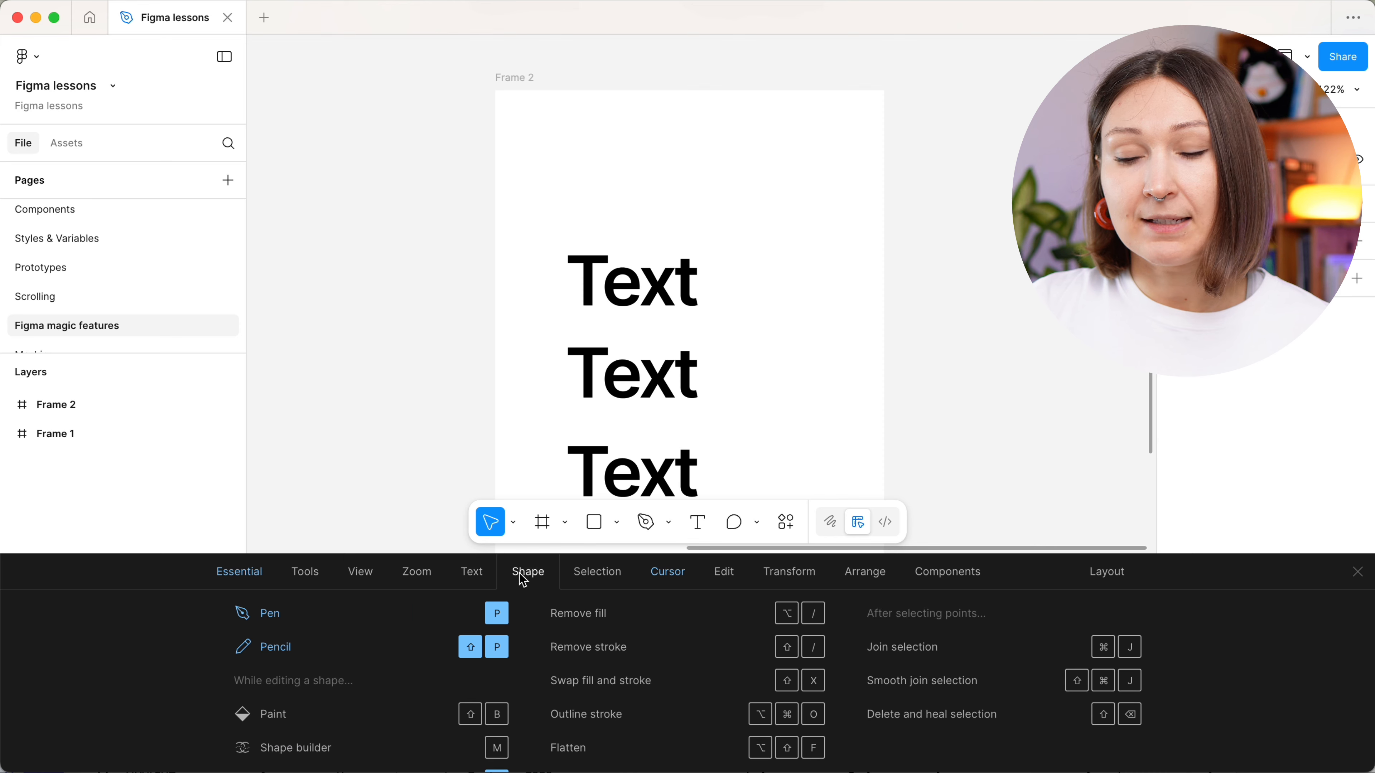
# - Review the available keyboard layouts for the shortcuts and keep Generic
pyautogui.click(1113, 577)
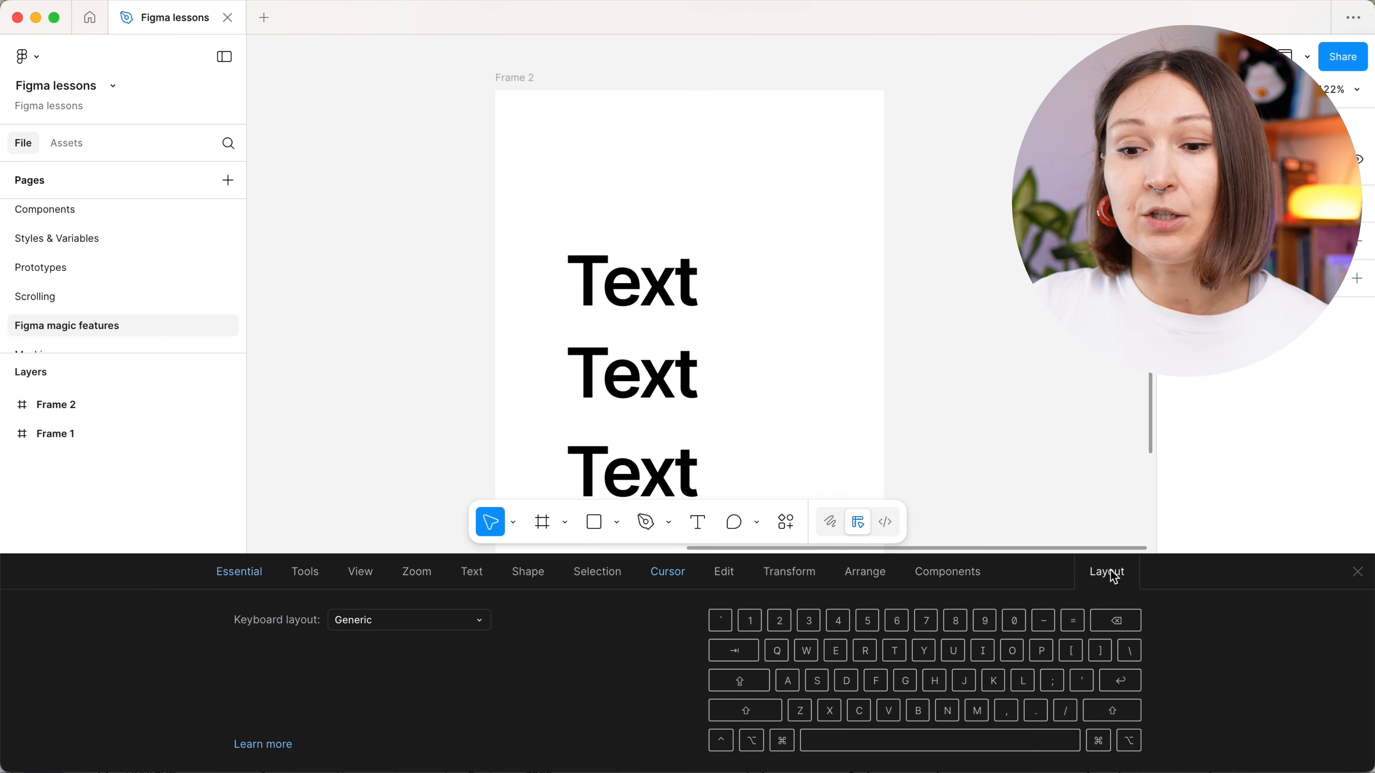
pyautogui.click(445, 630)
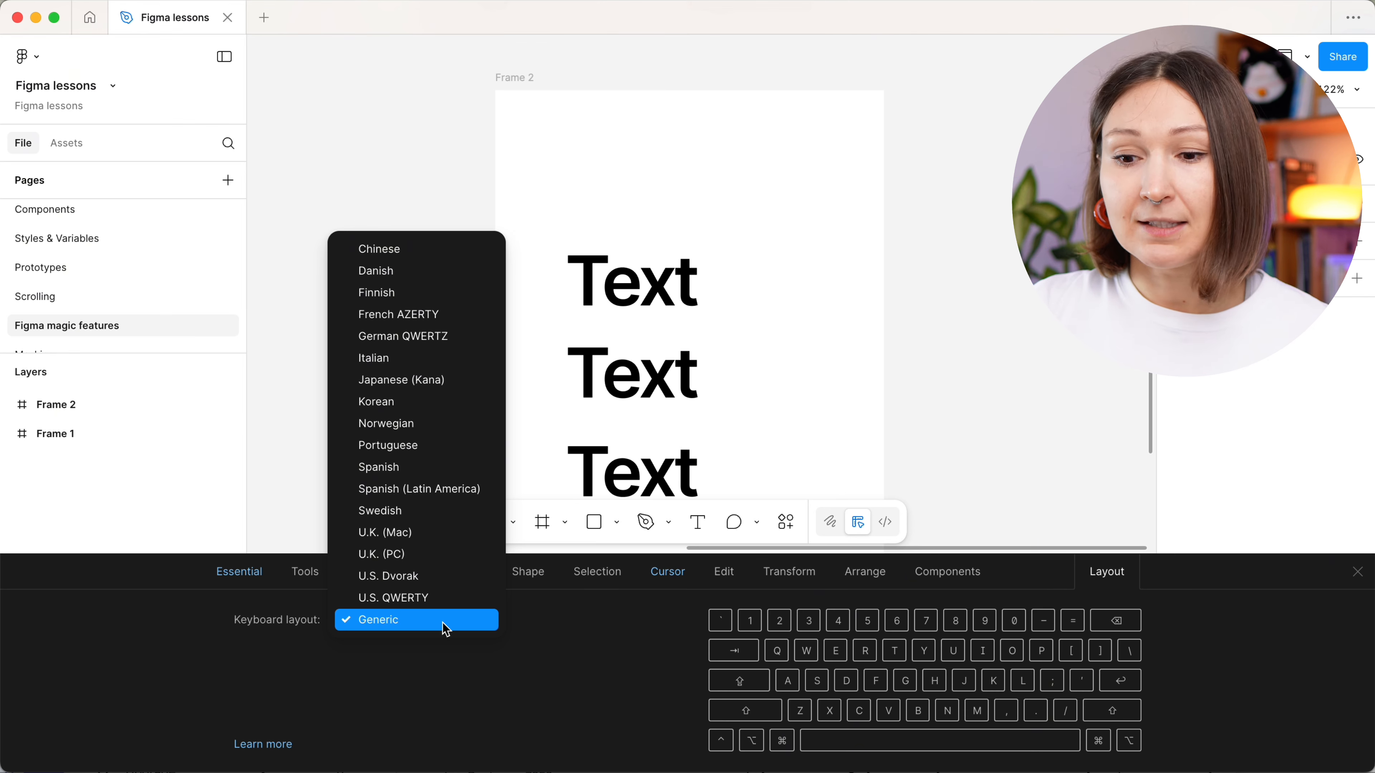
pyautogui.click(445, 630)
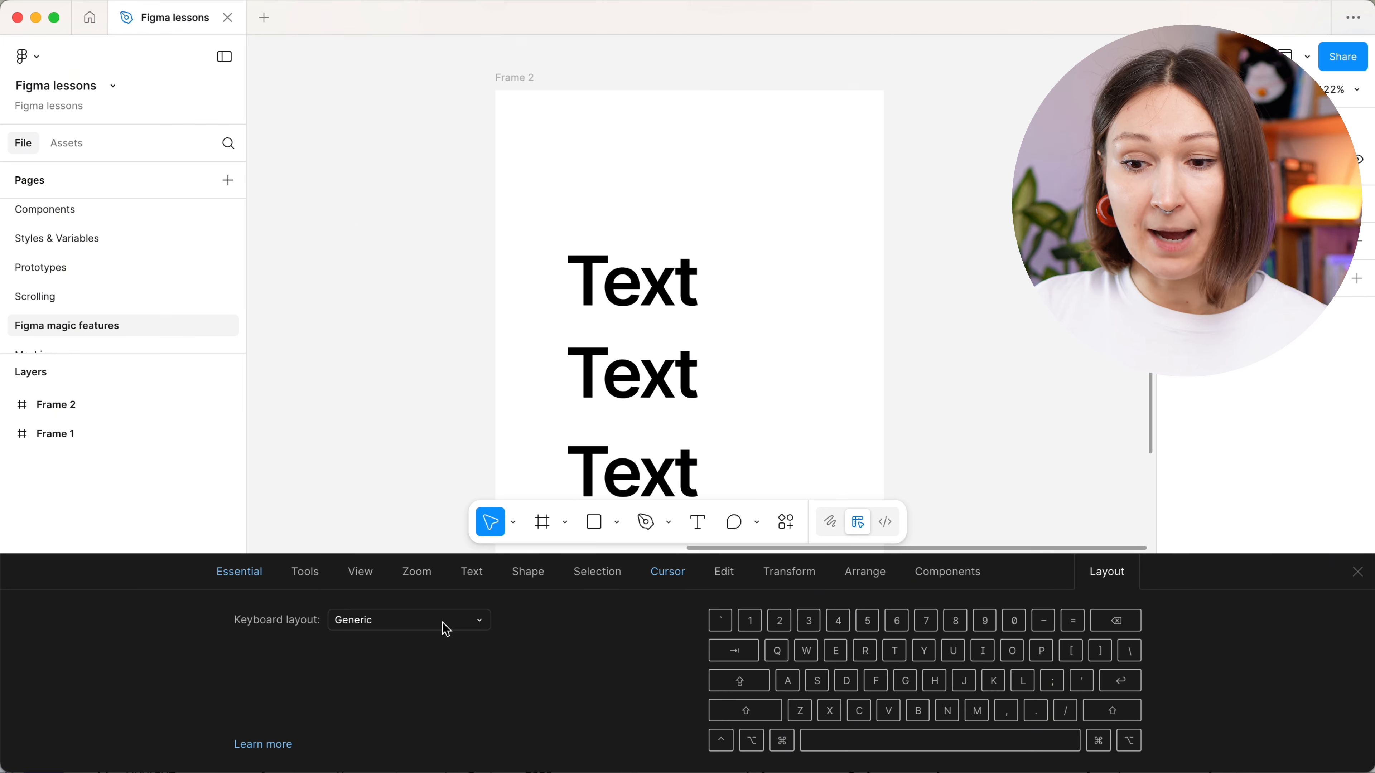